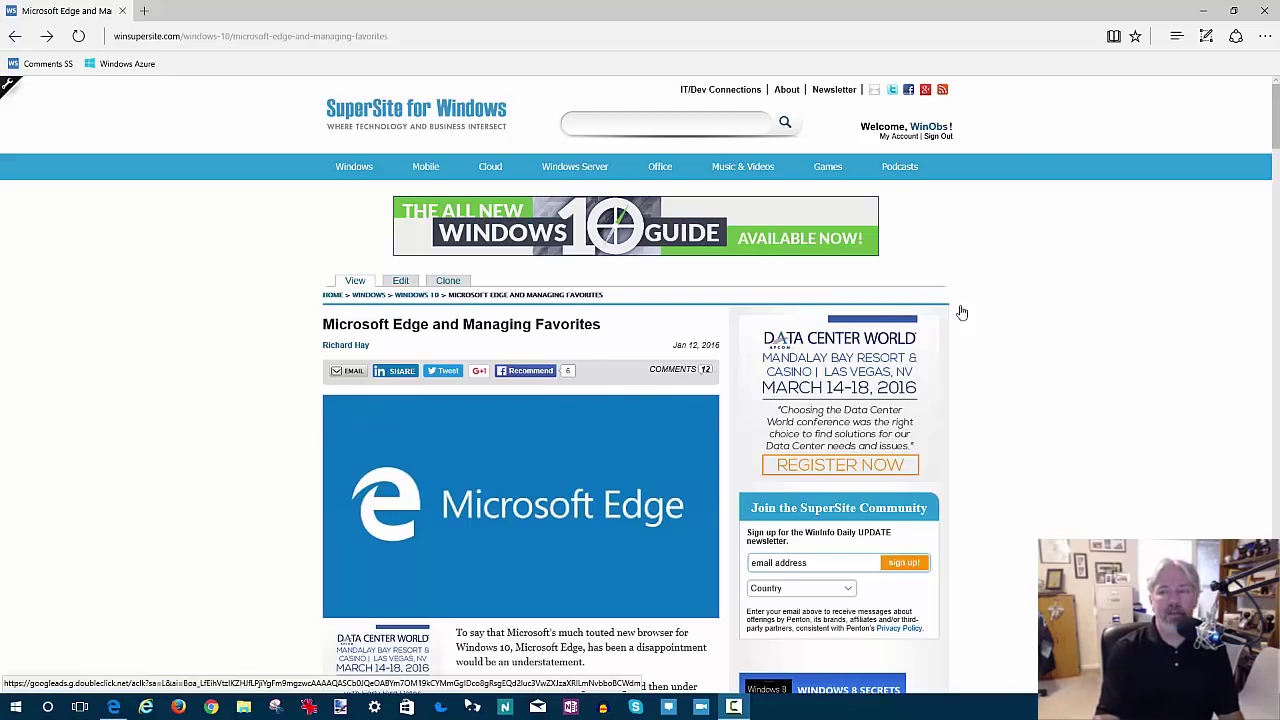
# - Show the Favorites list and drag Windows Devices down below Windows IT Pro
pyautogui.click(1178, 36)
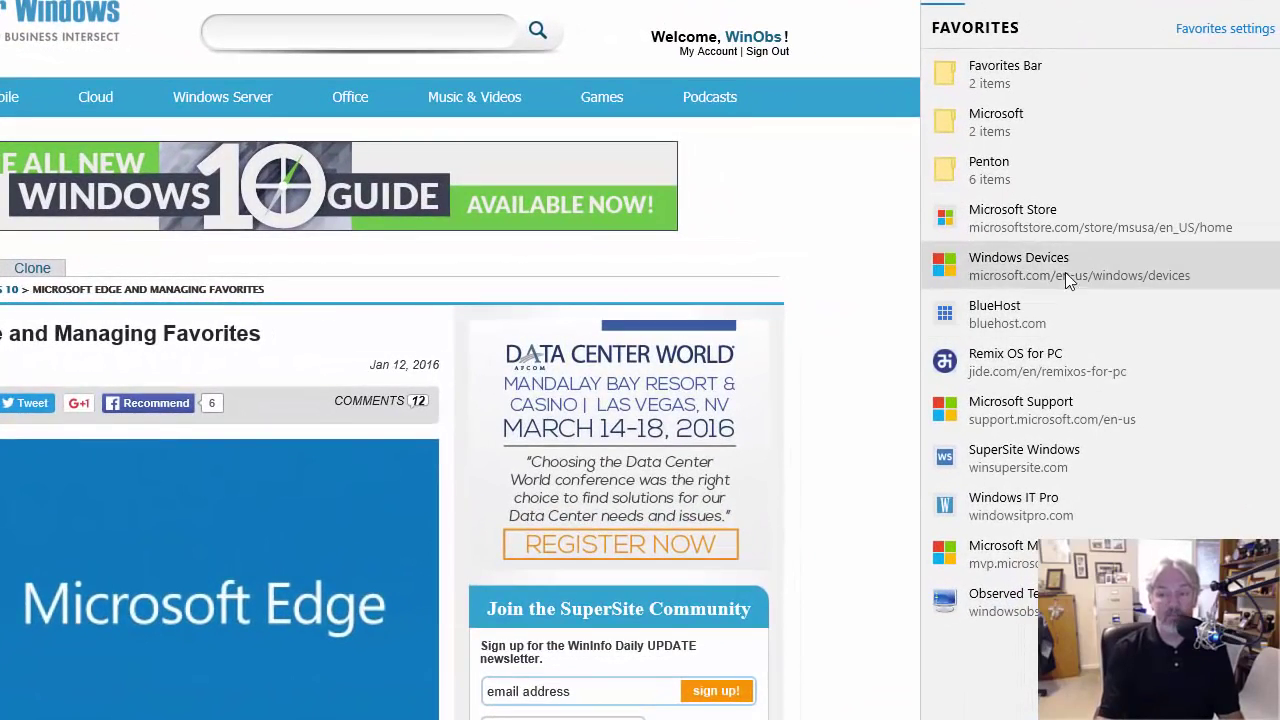
pyautogui.moveTo(1060, 274); pyautogui.dragTo(1055, 530)
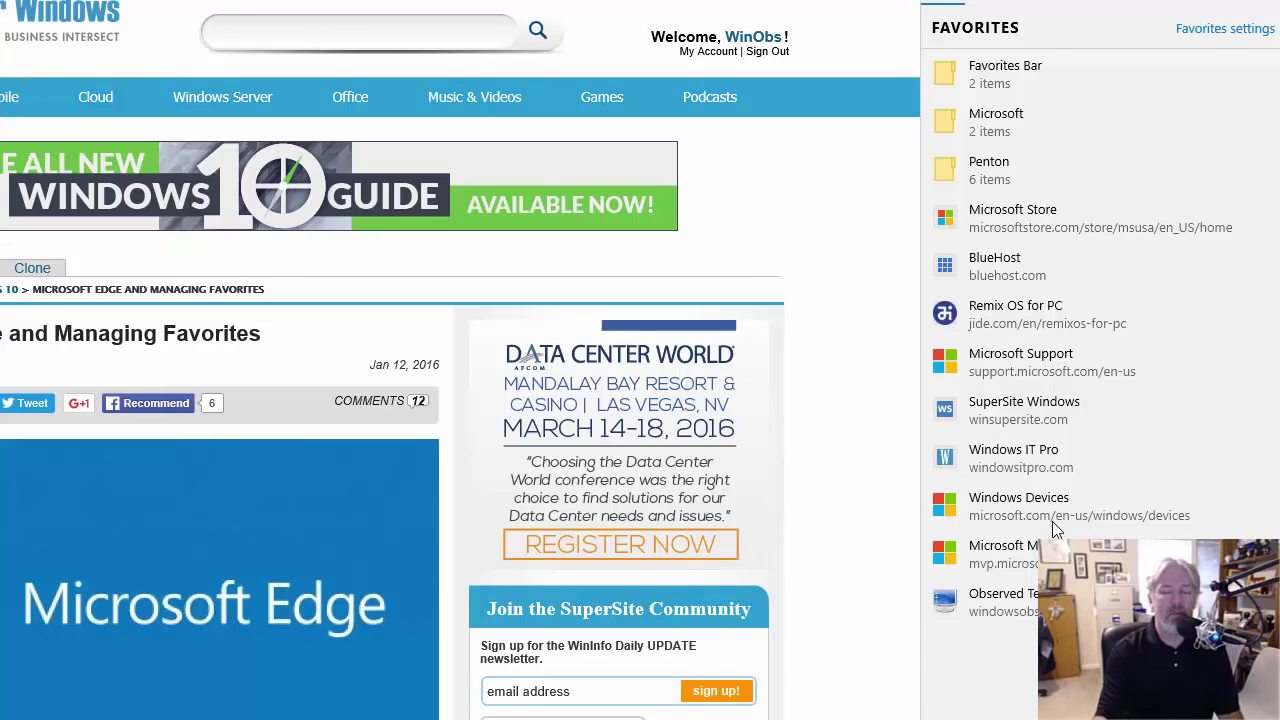
# - Inside the Microsoft favorites folder, add a new empty folder named 'Devices'
pyautogui.click(1031, 121)
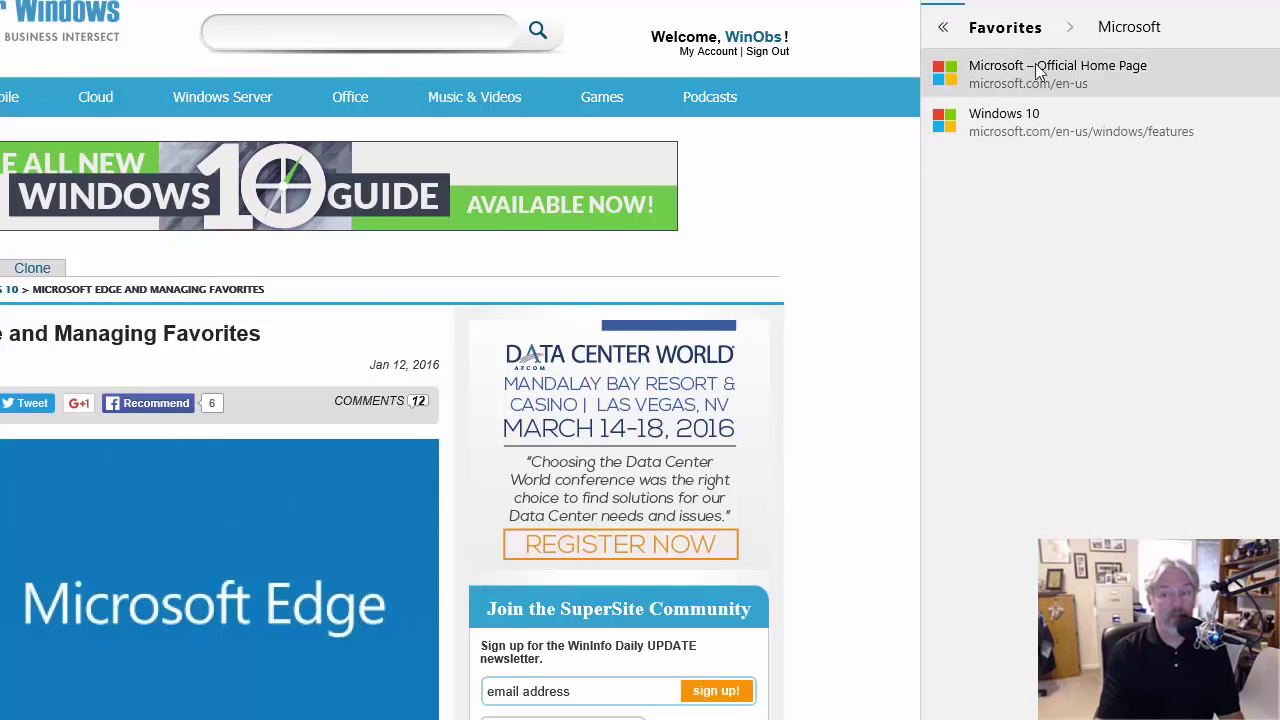
pyautogui.click(942, 30)
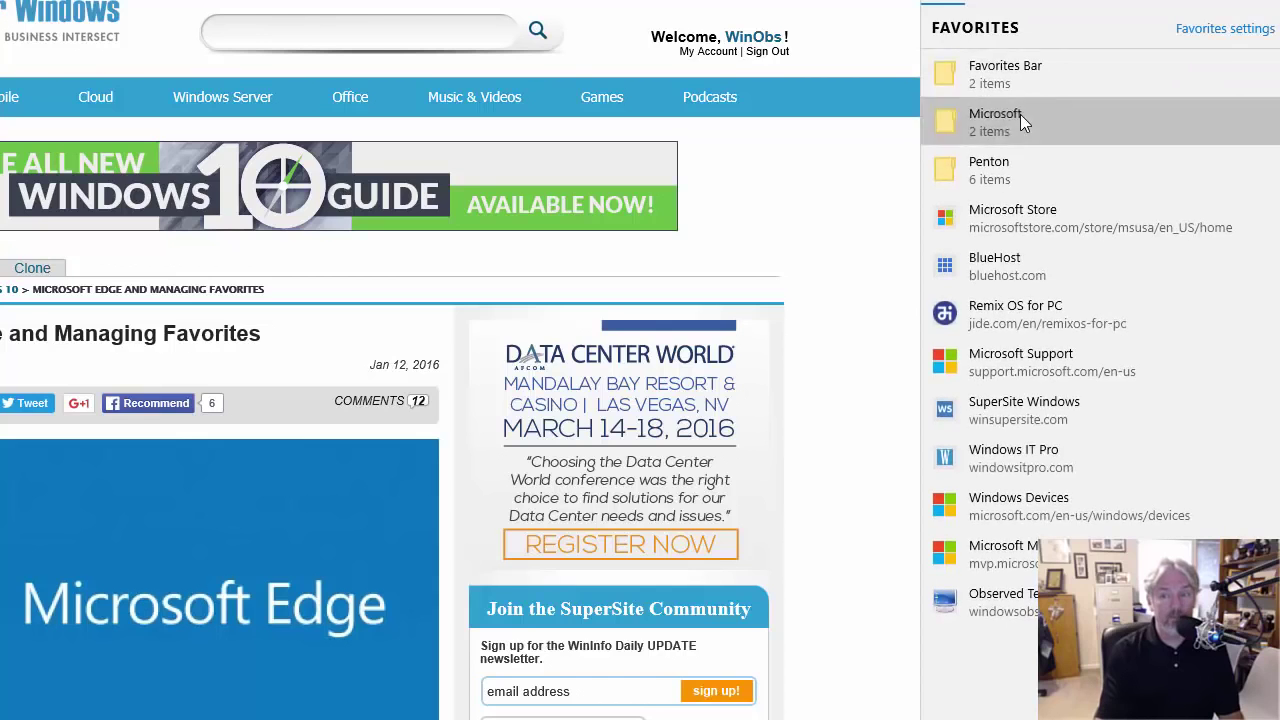
pyautogui.click(1022, 122)
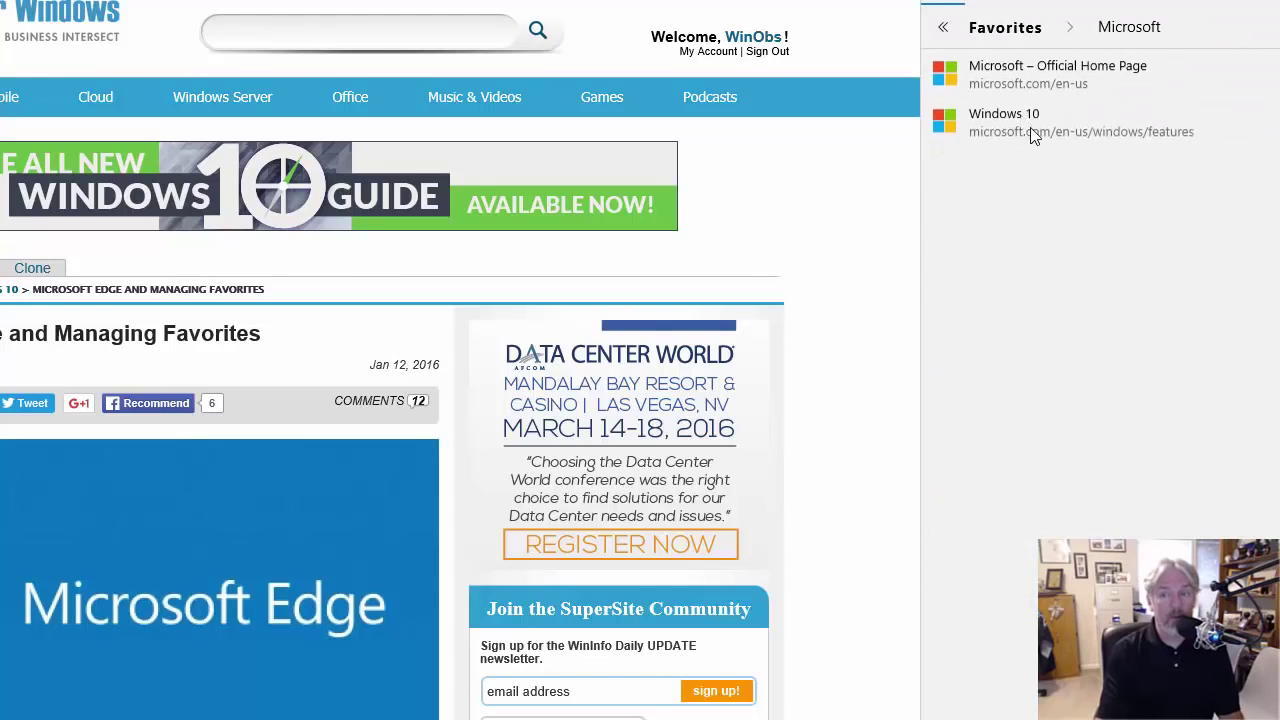
pyautogui.rightClick(1040, 206)
pyautogui.click(1074, 218)
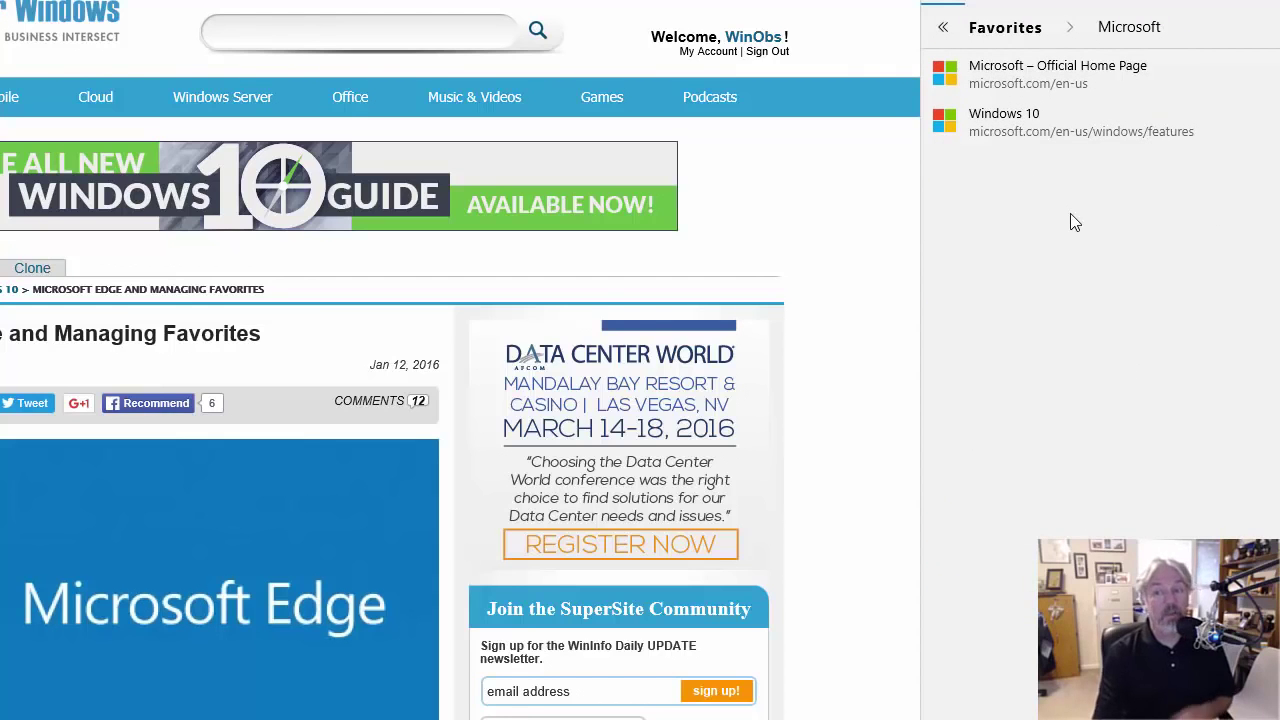
pyautogui.write('De')
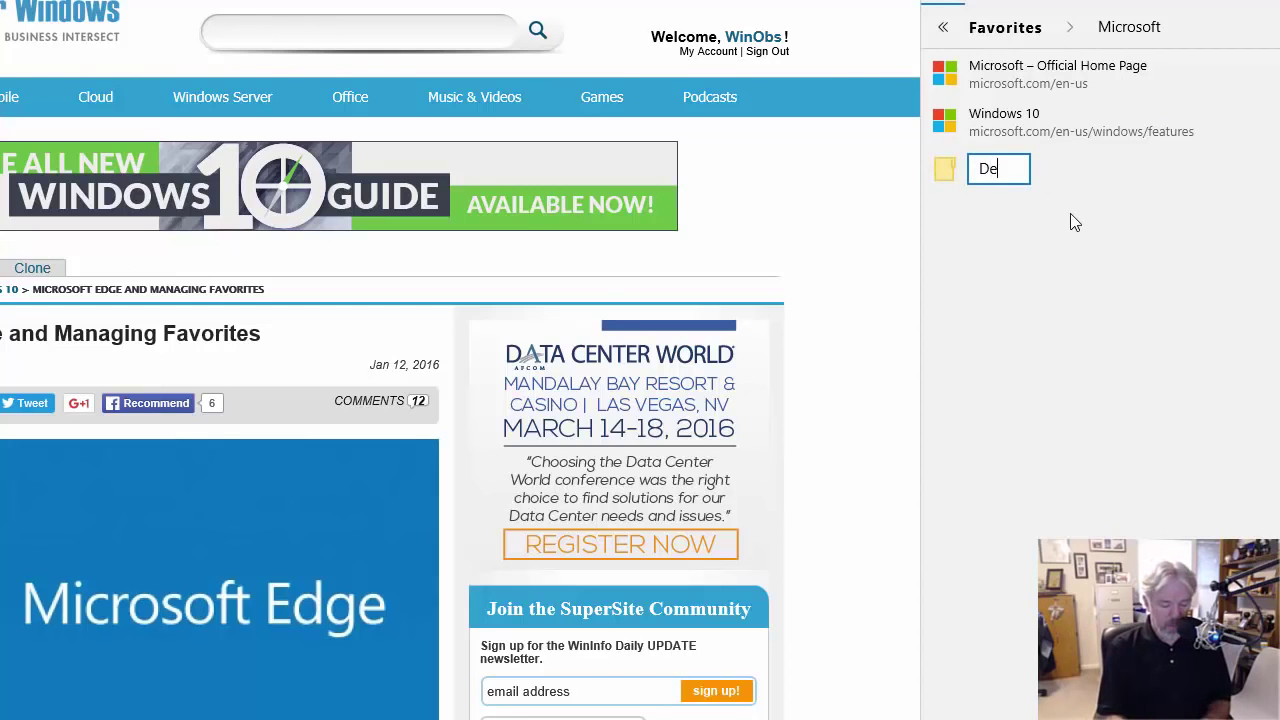
pyautogui.write('vices')
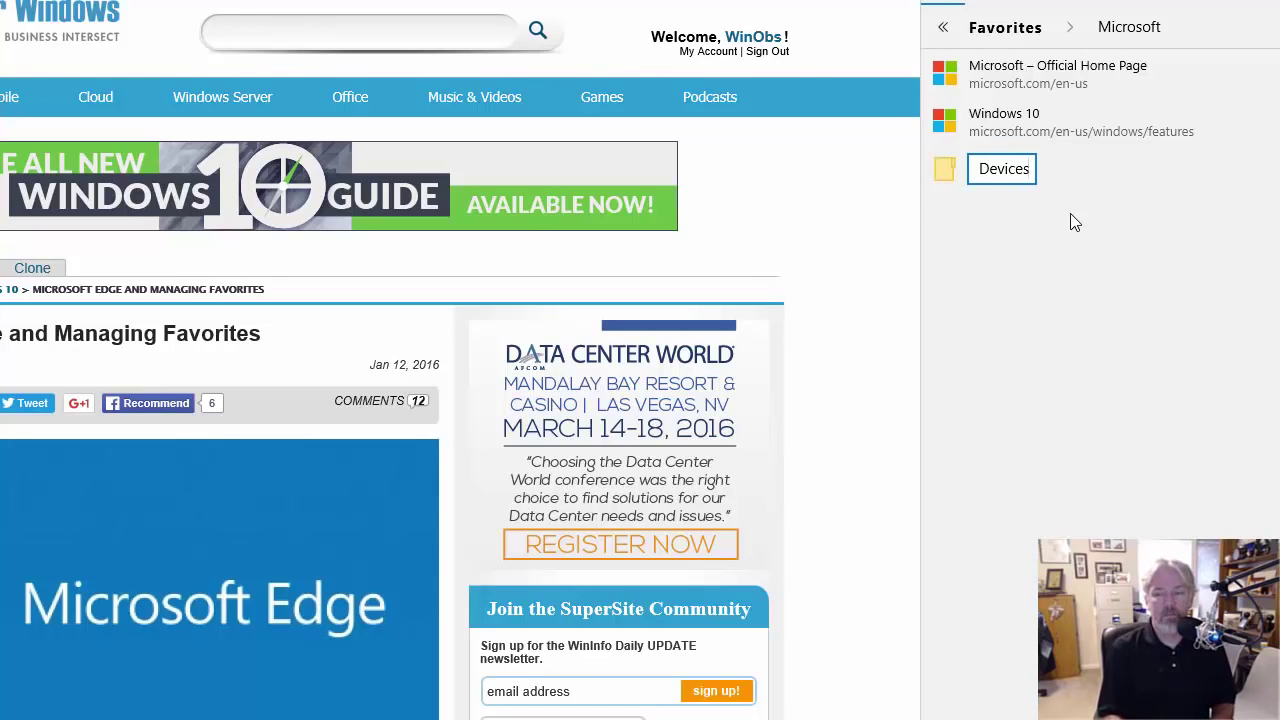
pyautogui.press('Return')
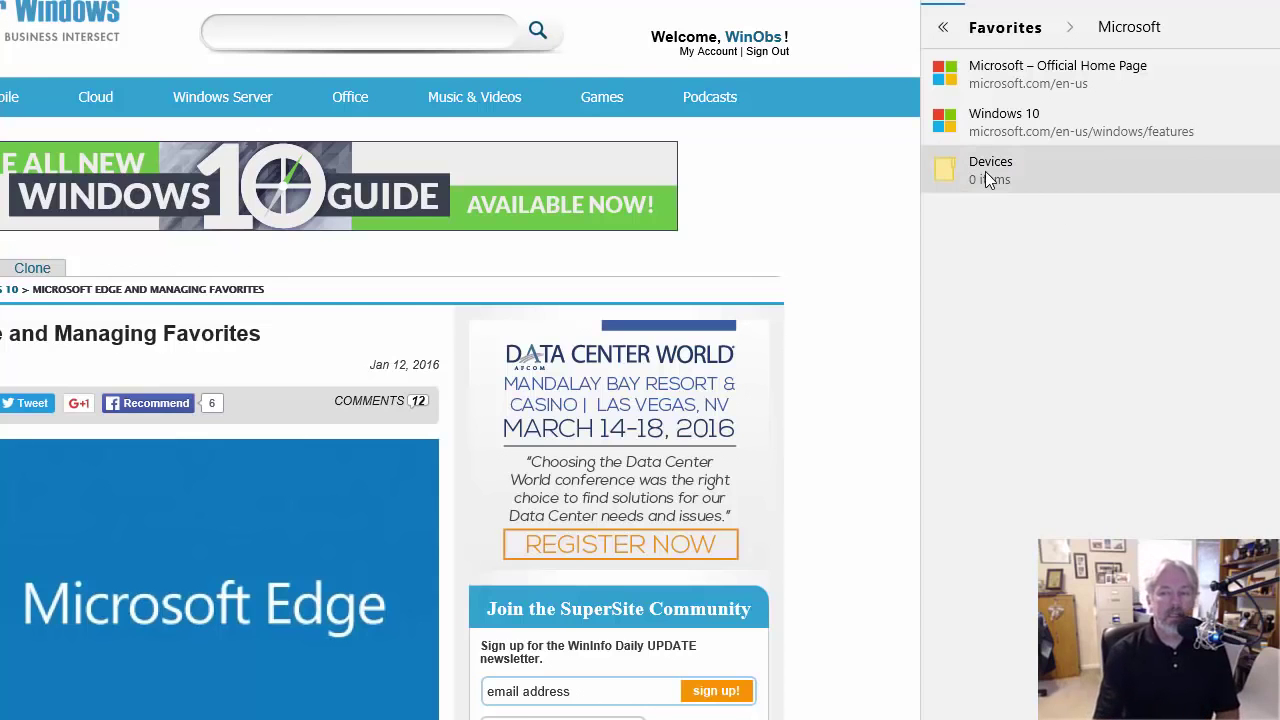
pyautogui.press('Delete')
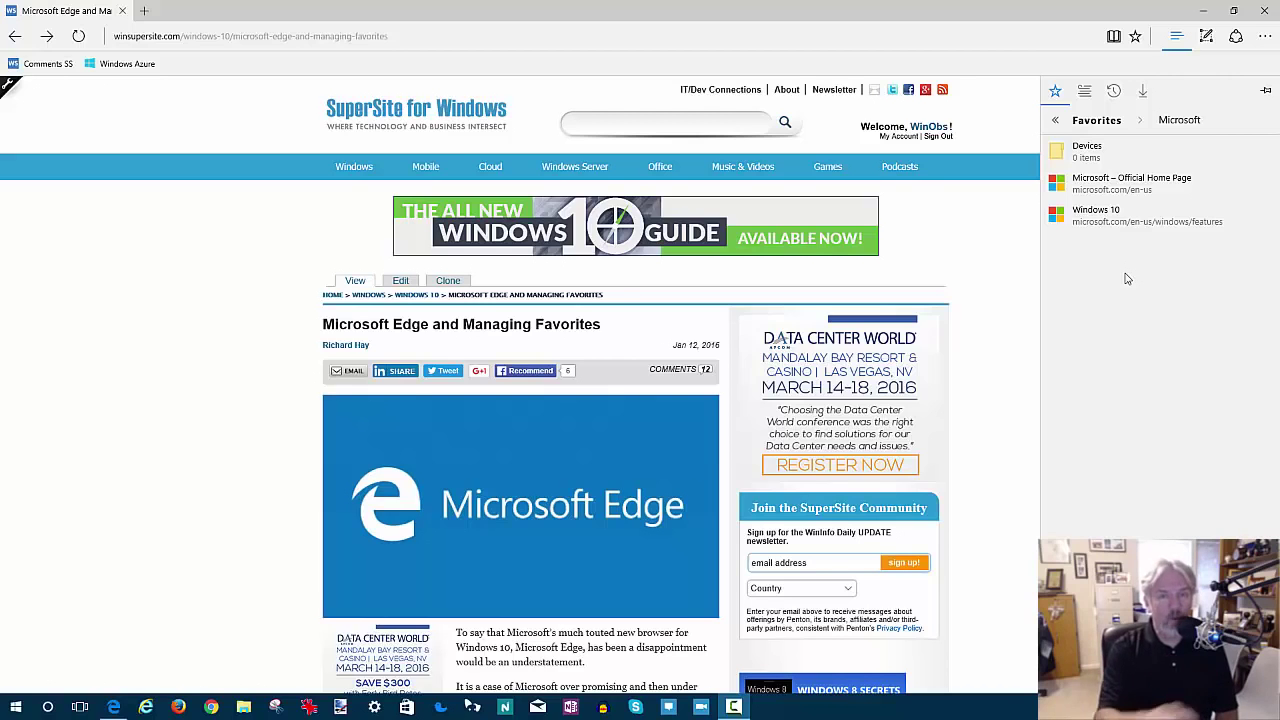
# - Return to the Favorites root and load the Windows Devices page
pyautogui.click(1052, 122)
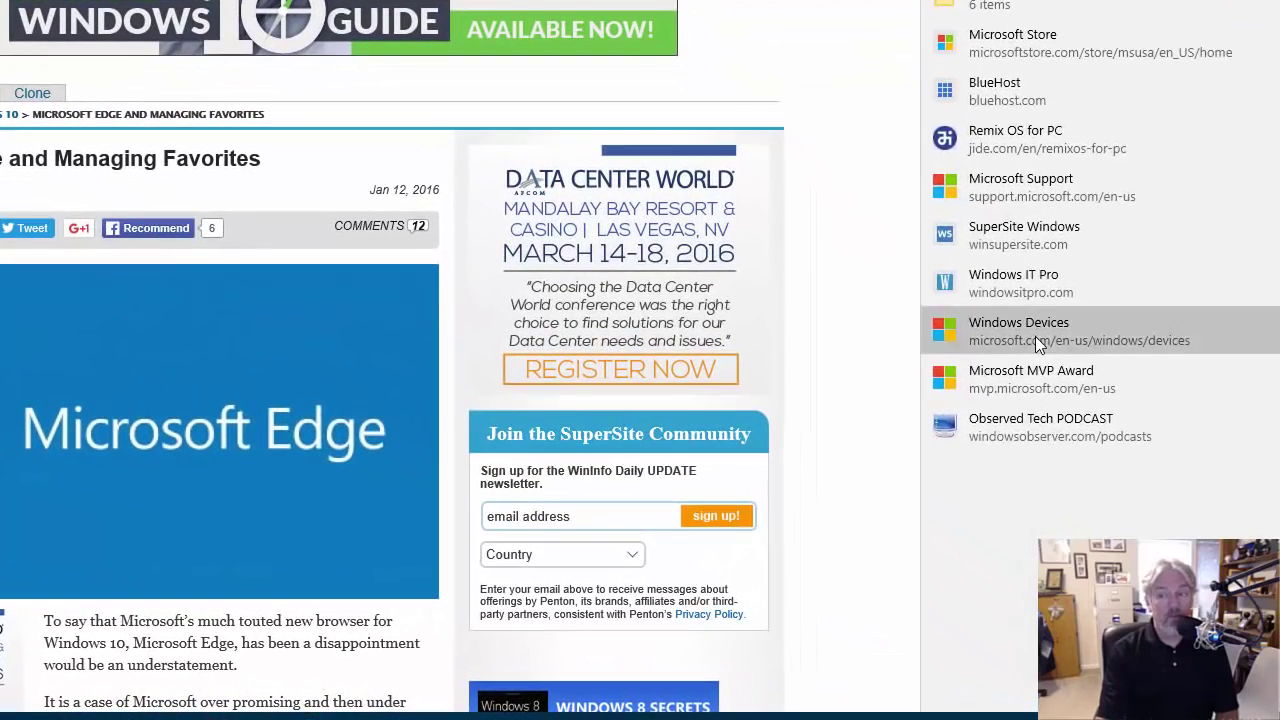
pyautogui.click(1105, 428)
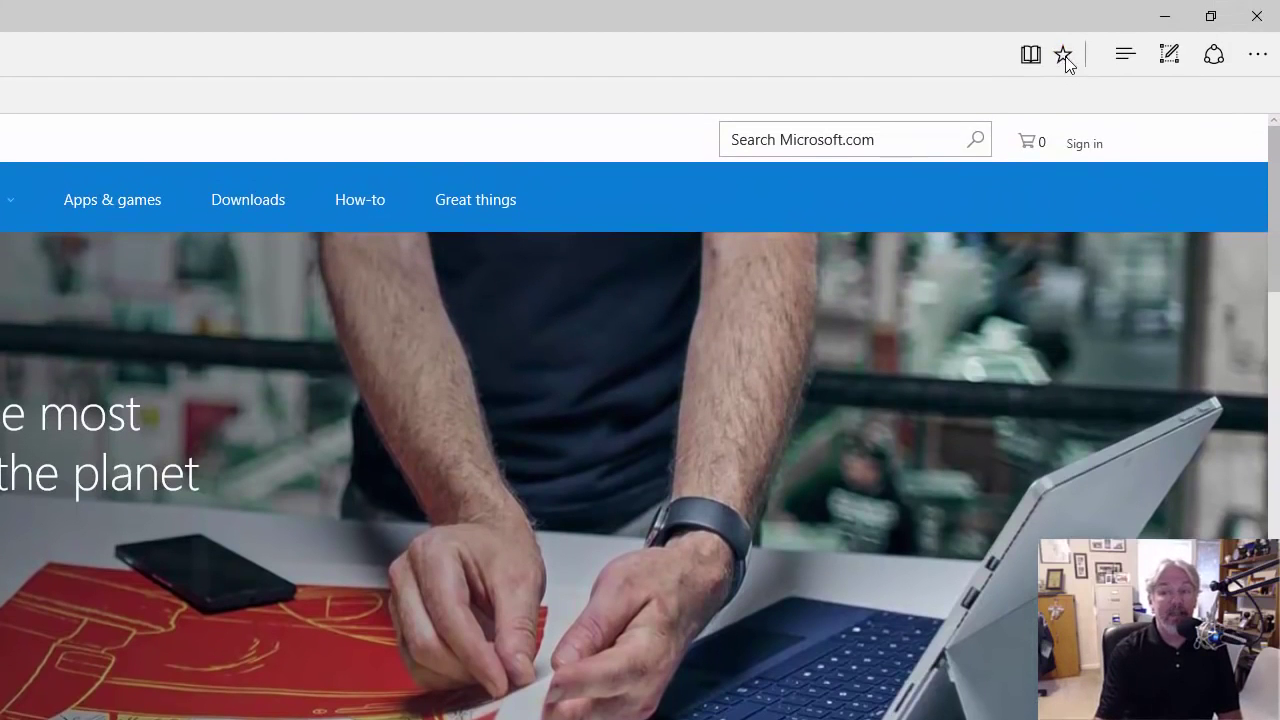
# - Save the current page as a favorite with Save location set to Microsoft > Devices
pyautogui.click(1063, 54)
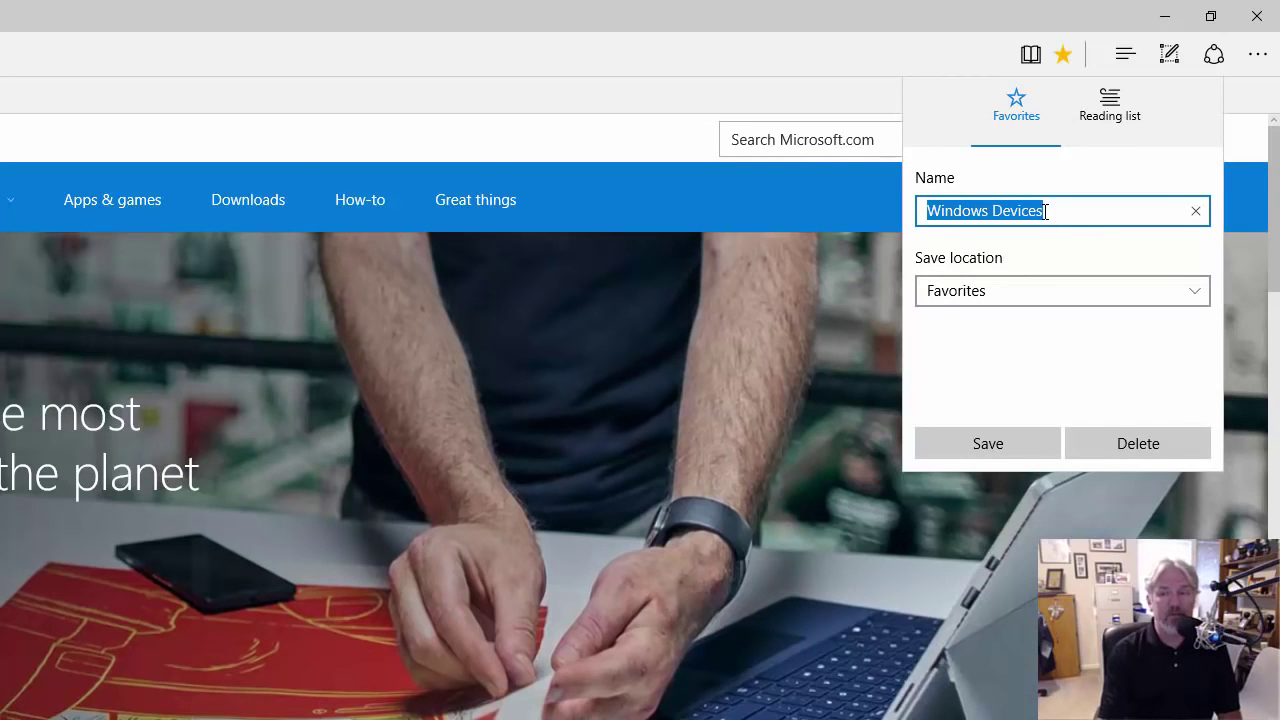
pyautogui.click(1047, 294)
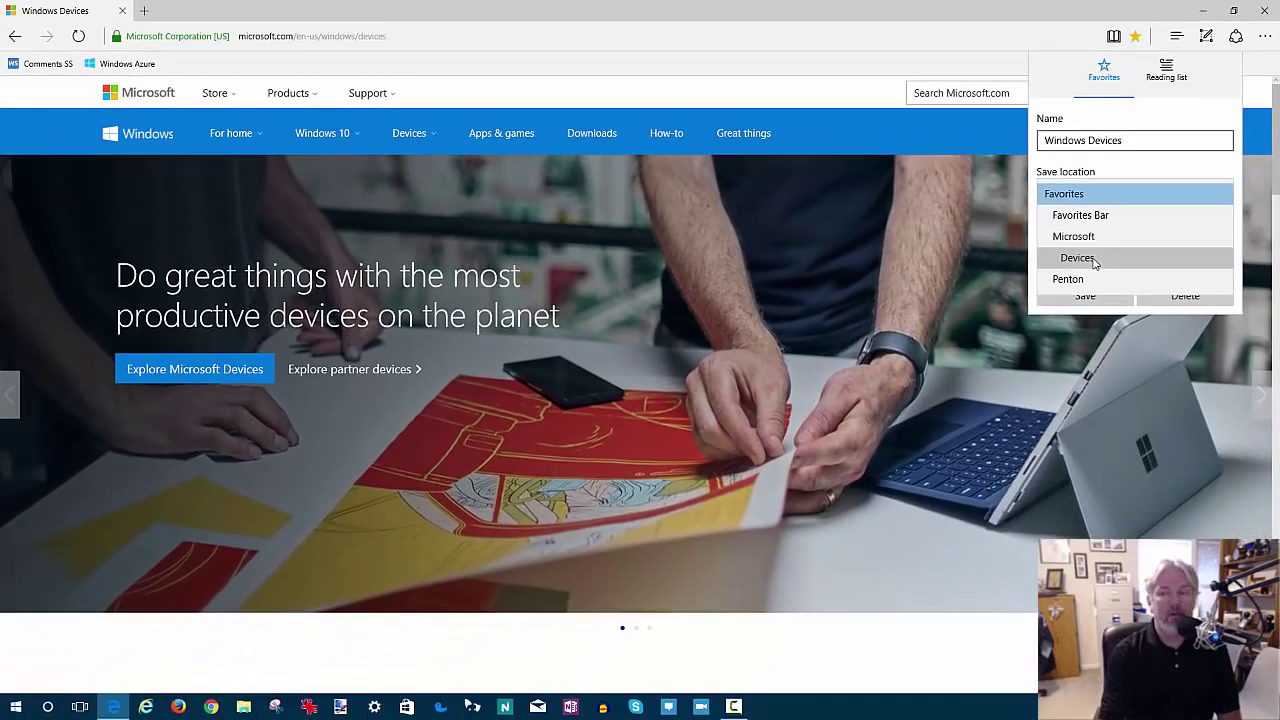
pyautogui.click(1094, 258)
pyautogui.click(1086, 292)
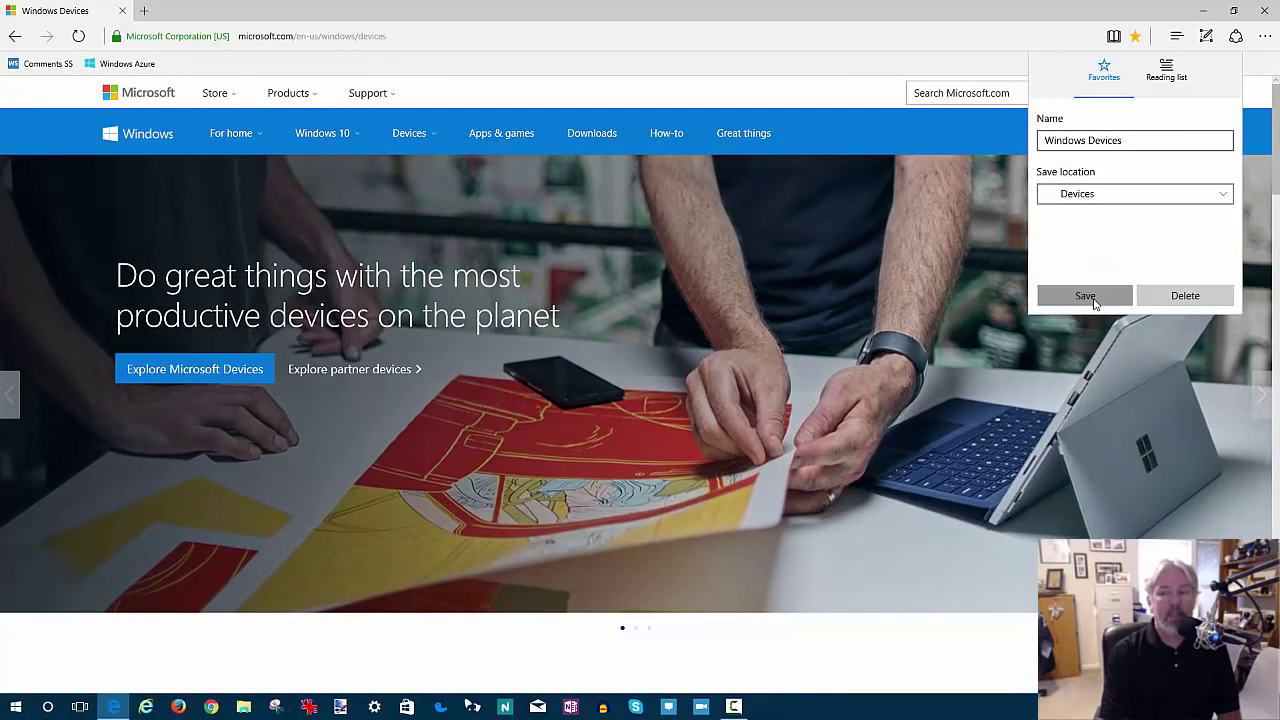
pyautogui.click(1176, 38)
# - Confirm Microsoft > Devices holds Windows Devices, then return to the top-level Favorites
pyautogui.click(1117, 187)
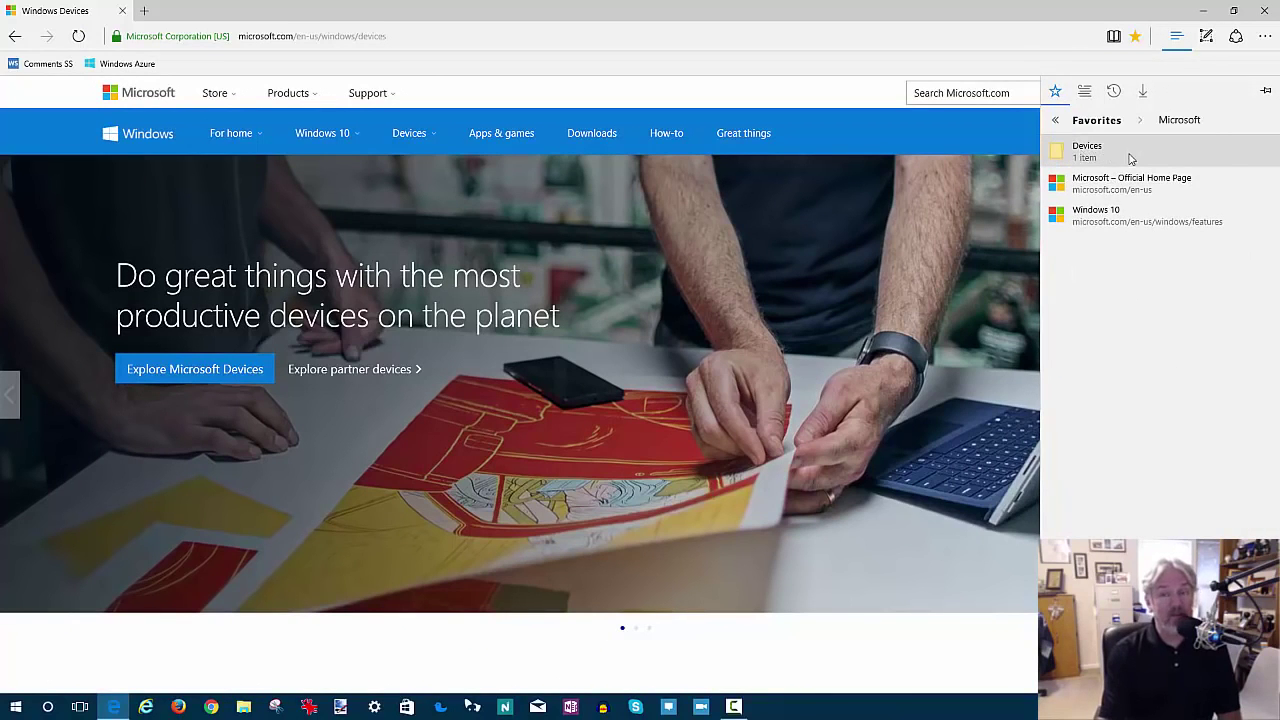
pyautogui.click(1130, 157)
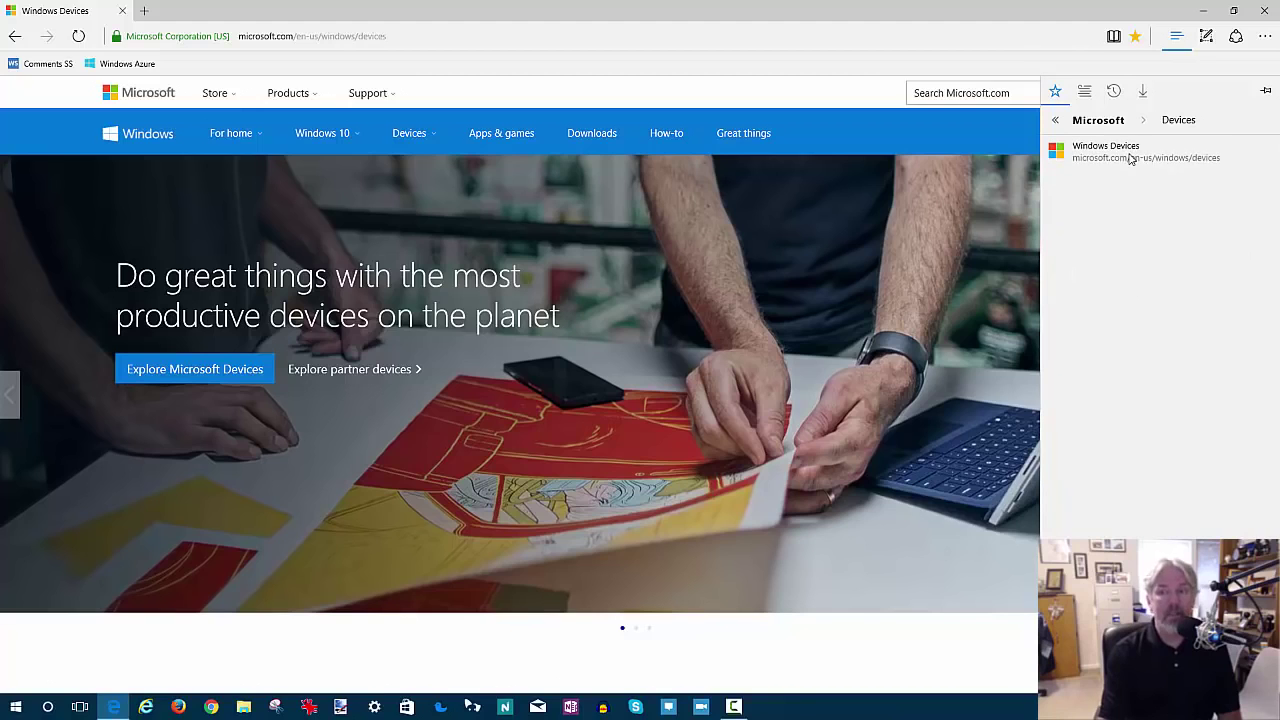
pyautogui.click(1055, 120)
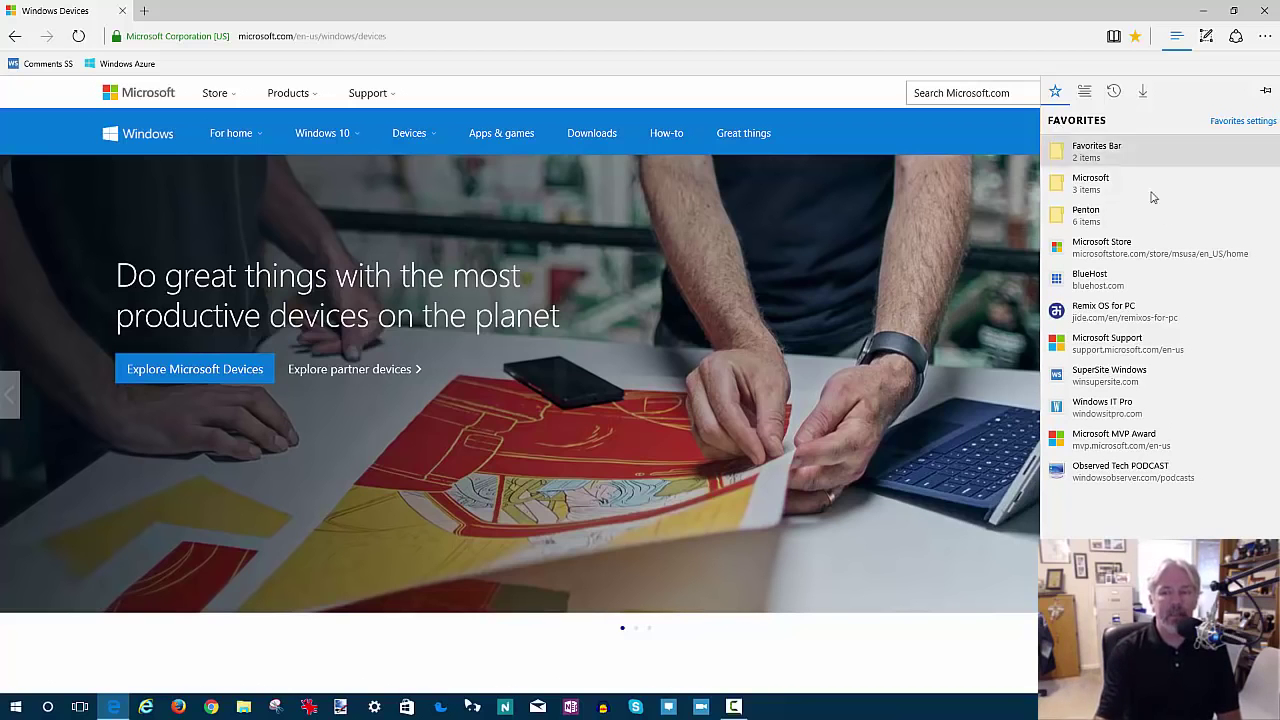
# - Rename the Microsoft Store favorite to 'MS Store', leaving the Microsoft folder unchanged
pyautogui.rightClick(1120, 248)
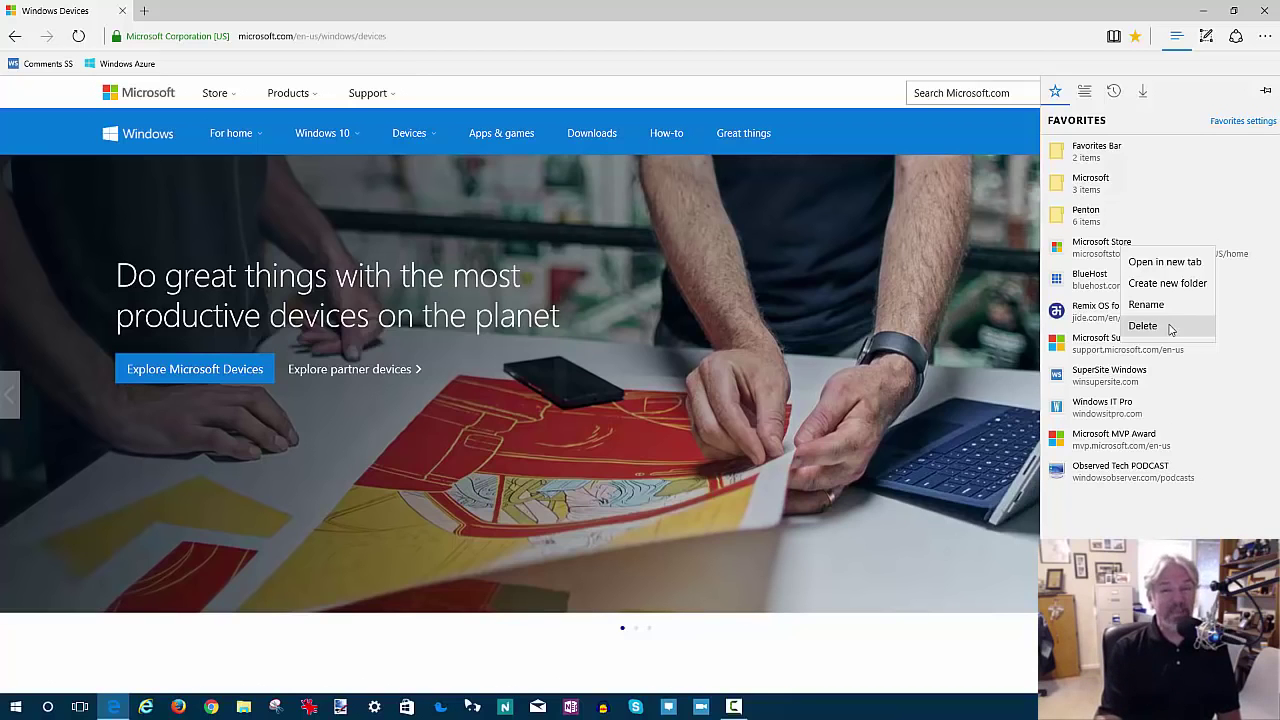
pyautogui.click(1160, 305)
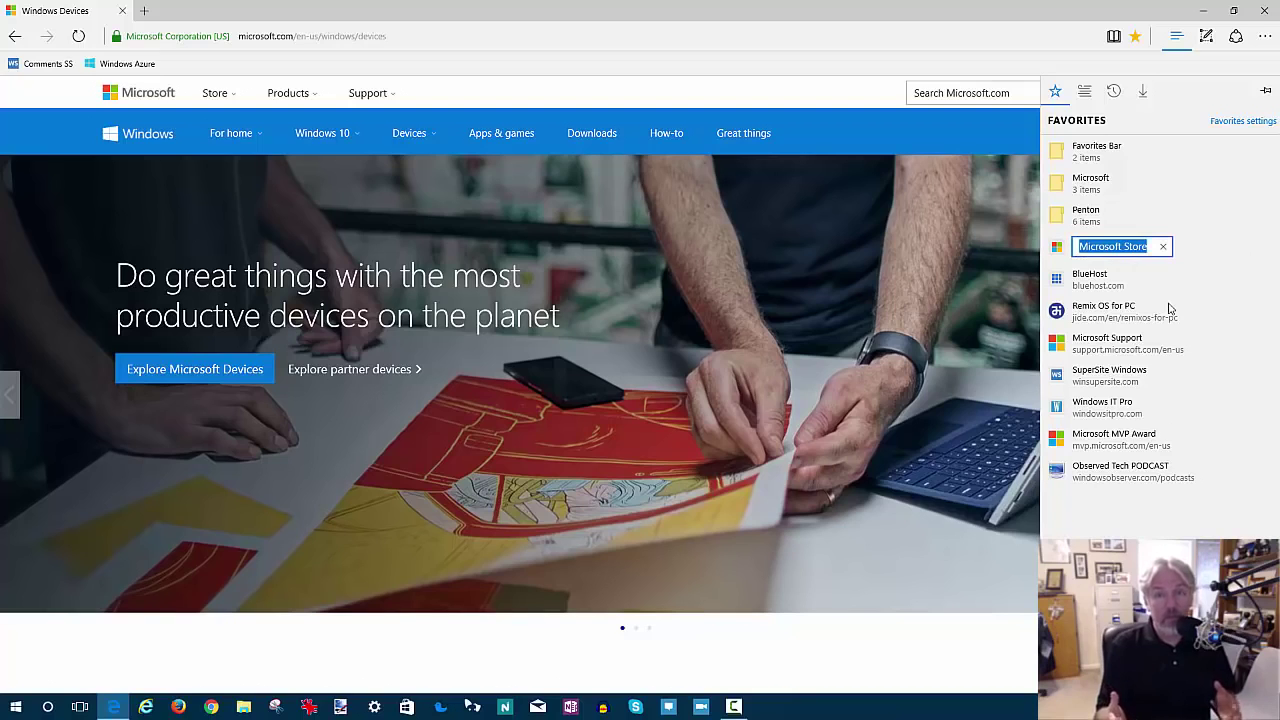
pyautogui.write('M')
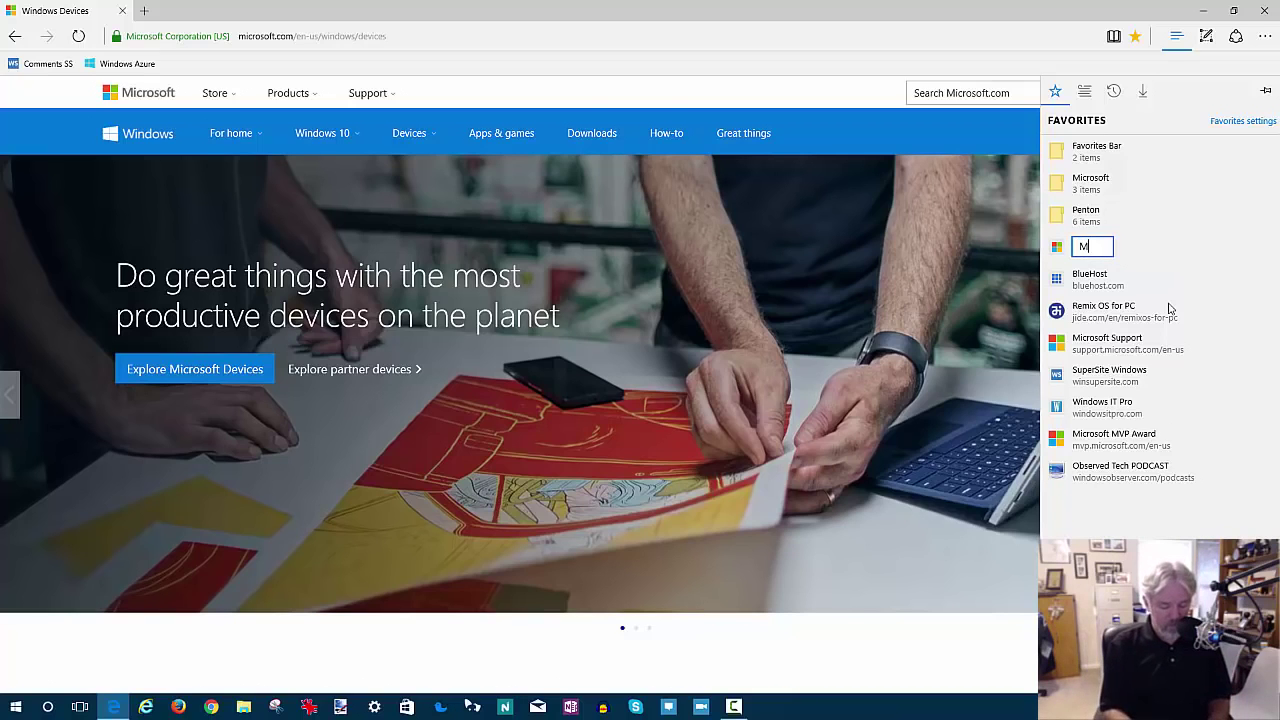
pyautogui.write('S Store')
pyautogui.press('Return')
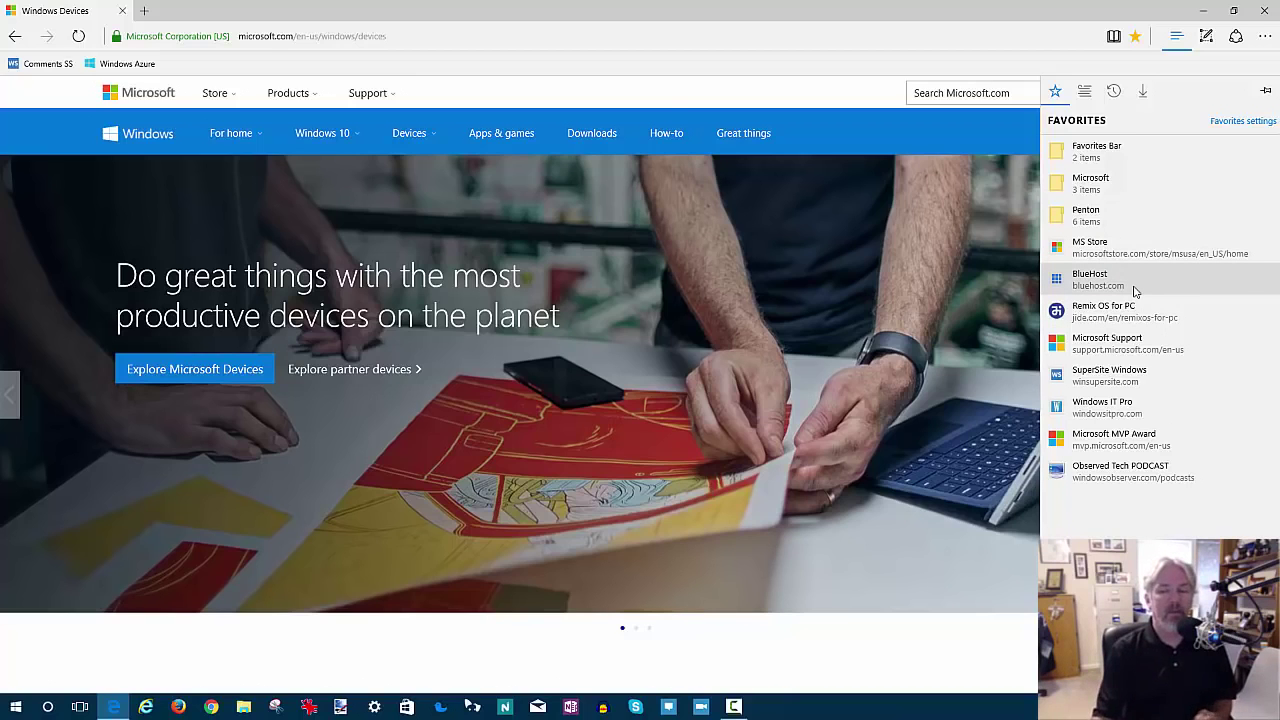
pyautogui.rightClick(1114, 183)
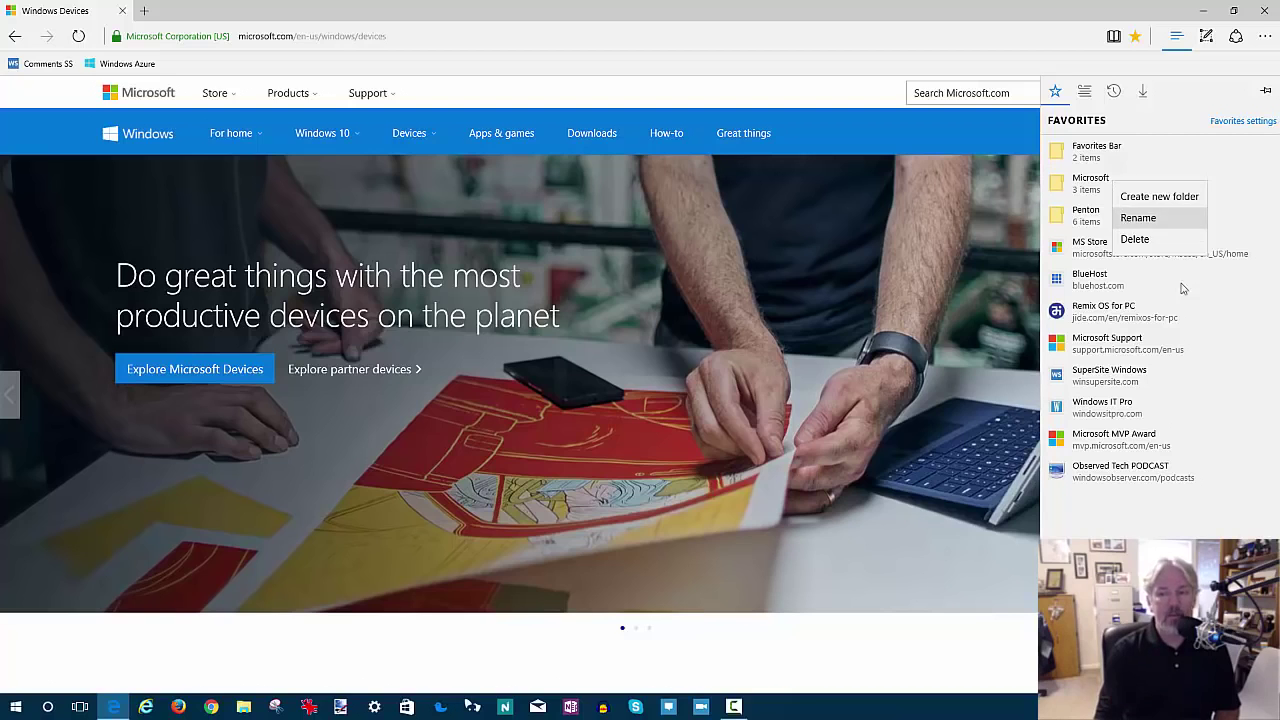
pyautogui.click(1151, 529)
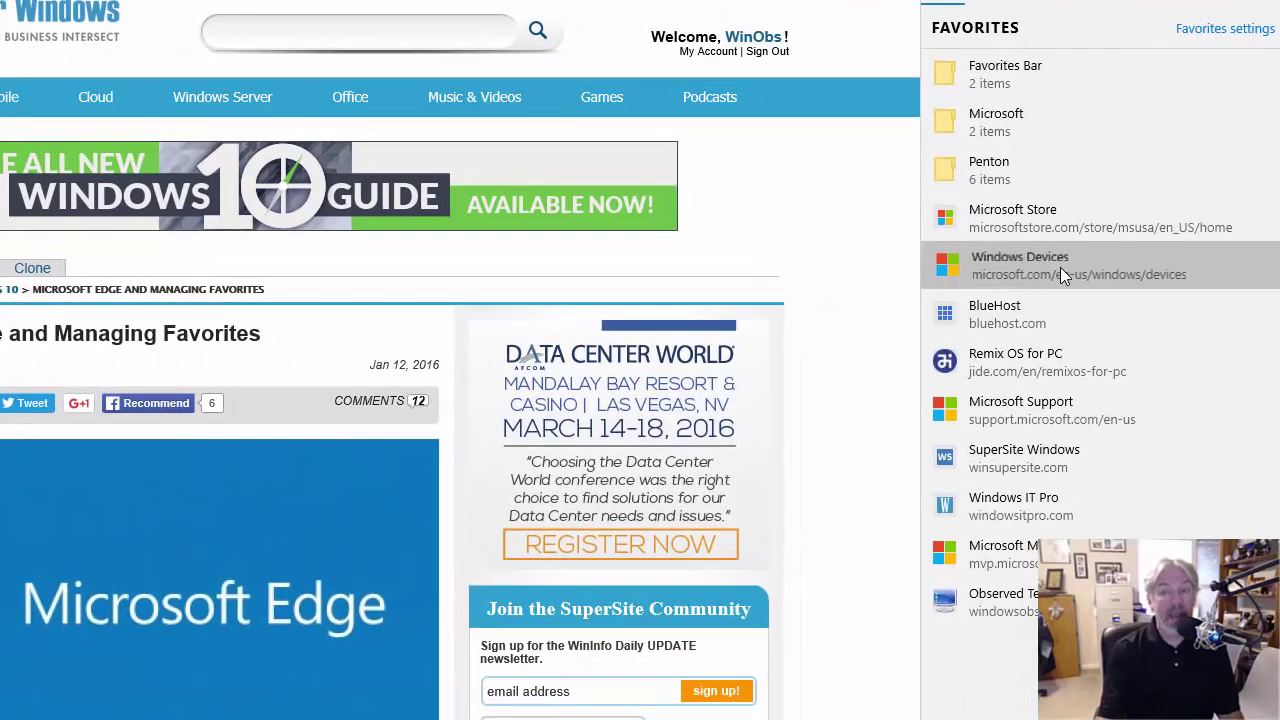
# - Drop the Windows Devices favorite just below Windows IT Pro in the list
pyautogui.moveTo(1062, 275); pyautogui.dragTo(1056, 530)
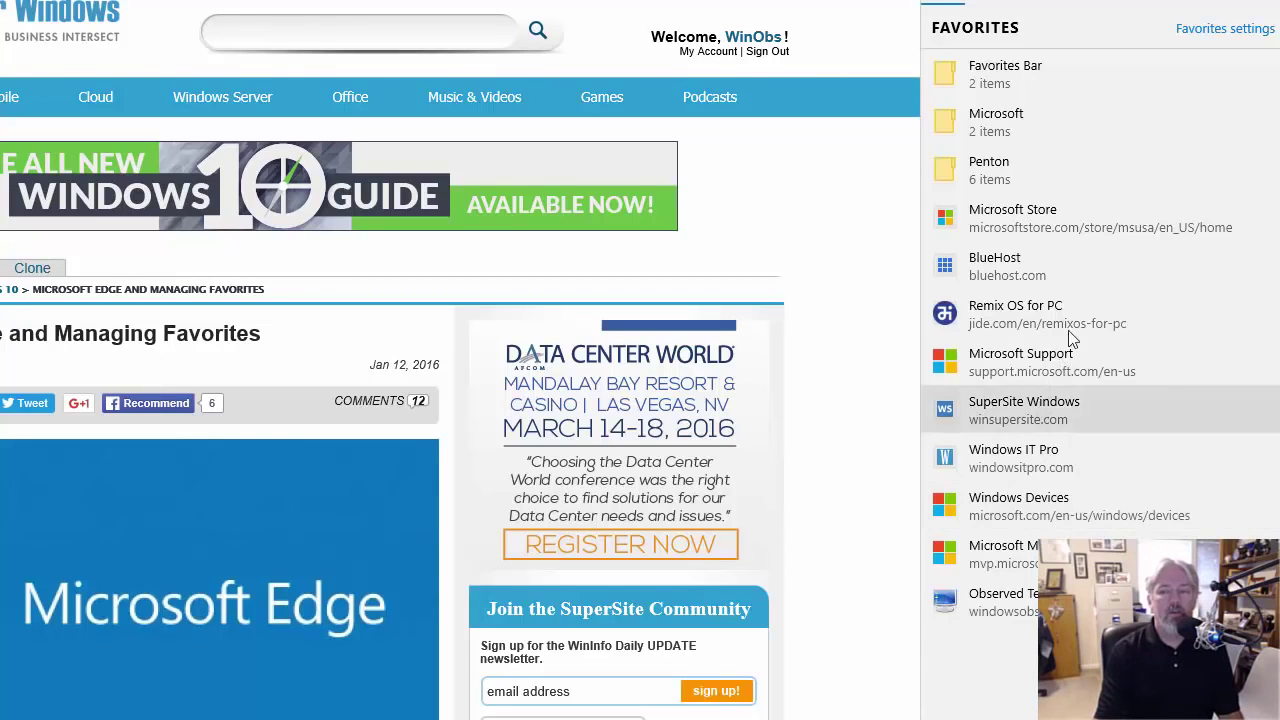
# - In the Microsoft folder, add a 'Devices' folder and drag it to the top position
pyautogui.click(1032, 122)
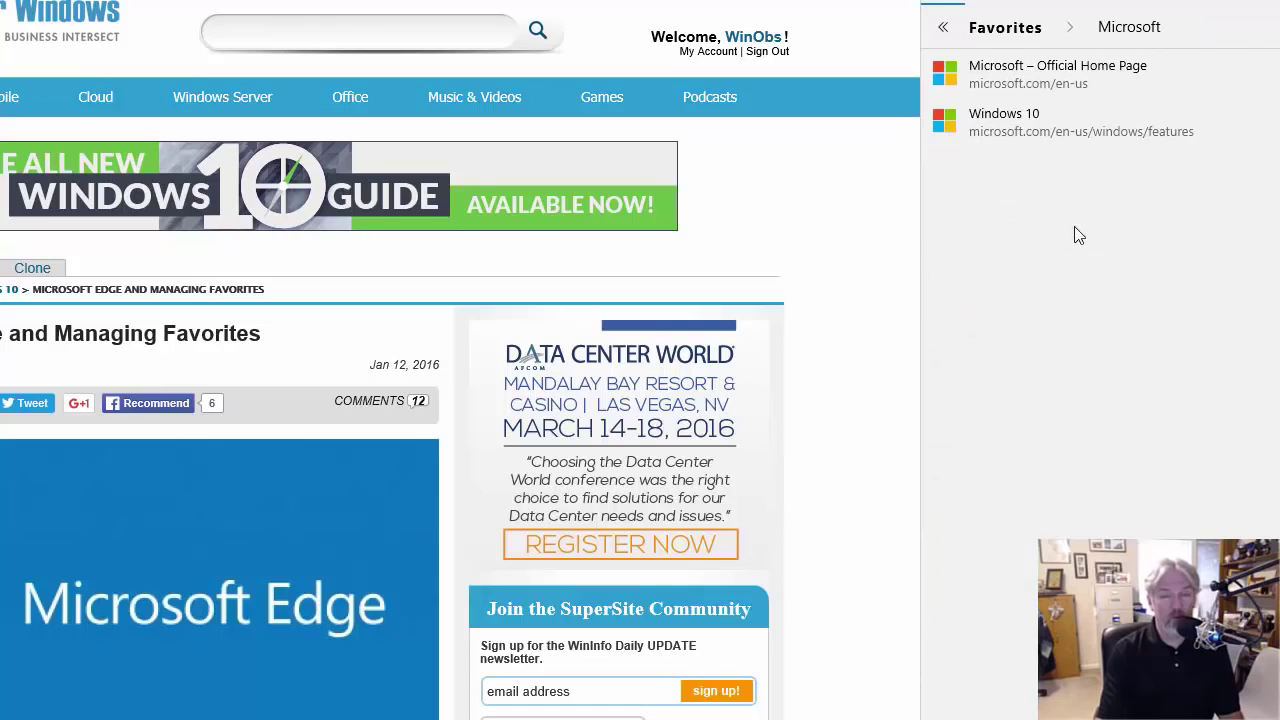
pyautogui.click(941, 30)
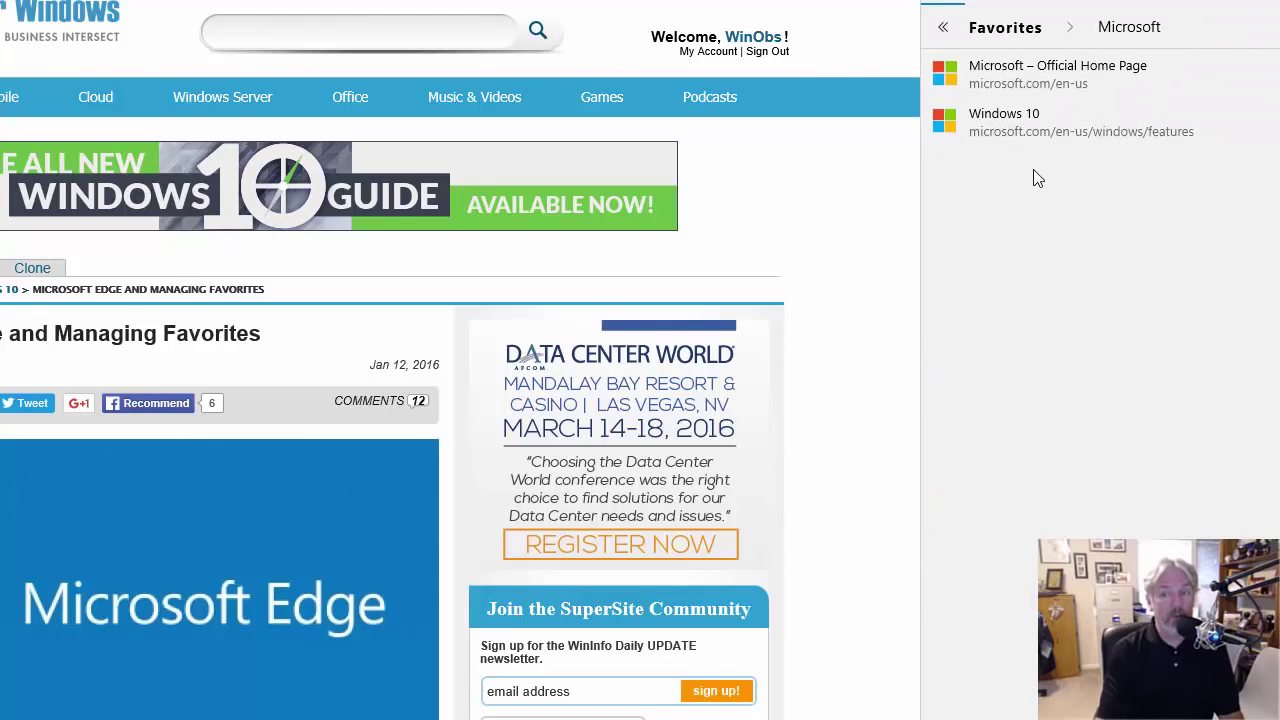
pyautogui.rightClick(1036, 197)
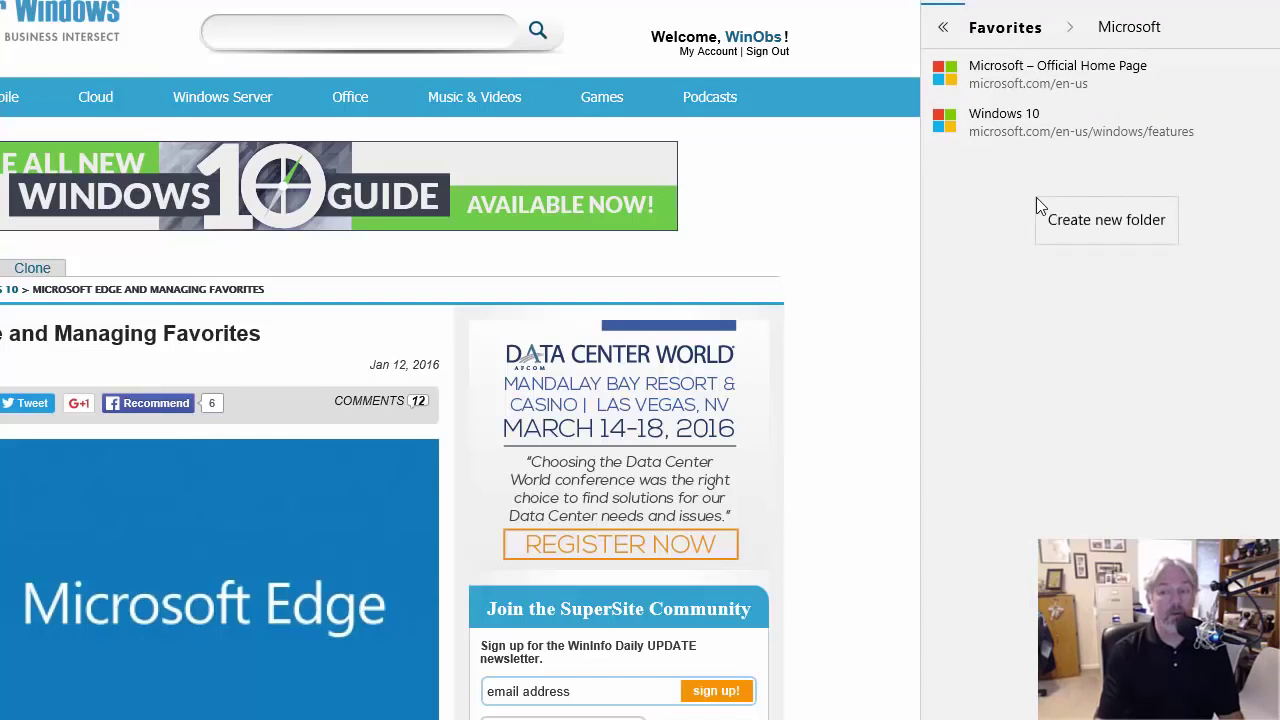
pyautogui.click(1068, 218)
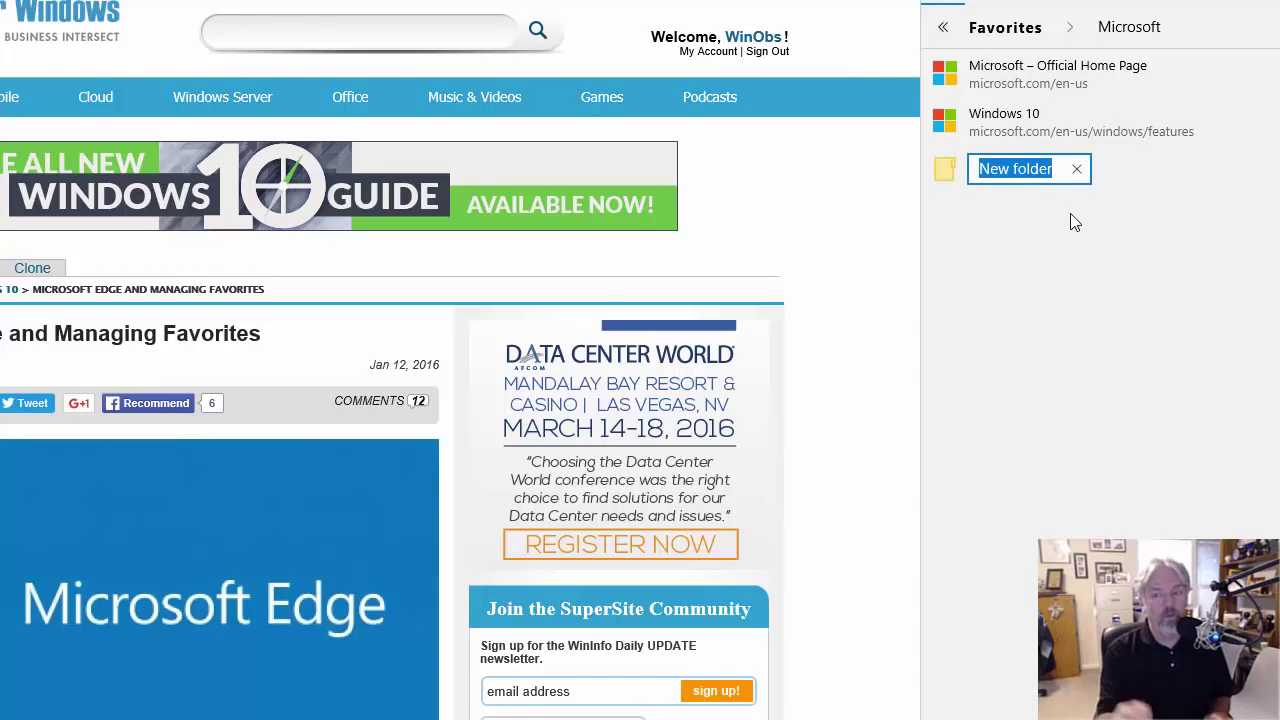
pyautogui.write('Devie')
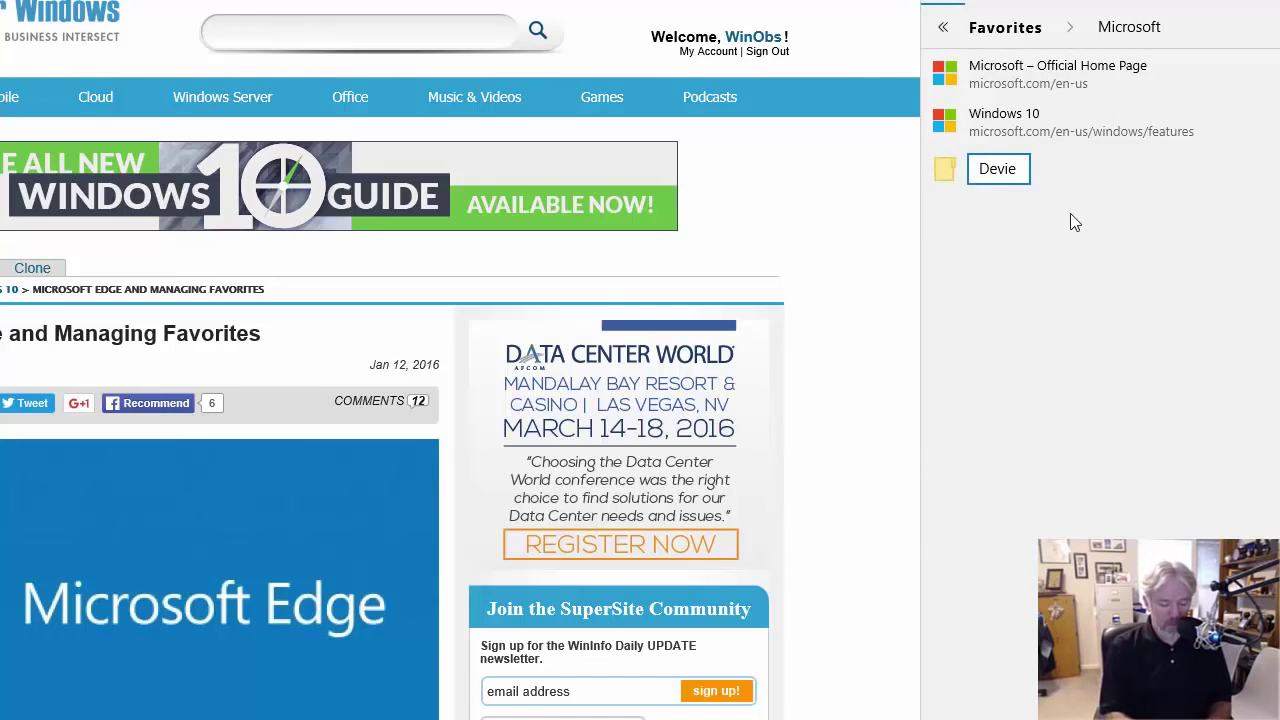
pyautogui.press('BackSpace')
pyautogui.write('ces')
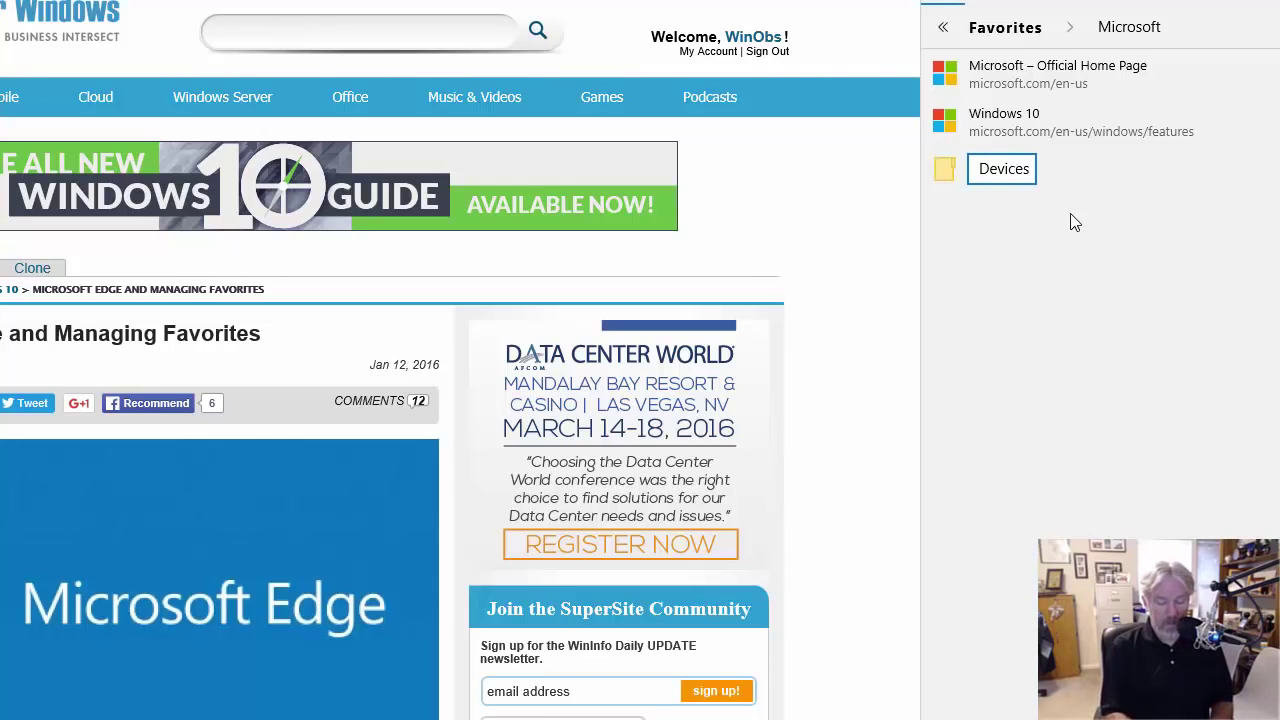
pyautogui.press('Return')
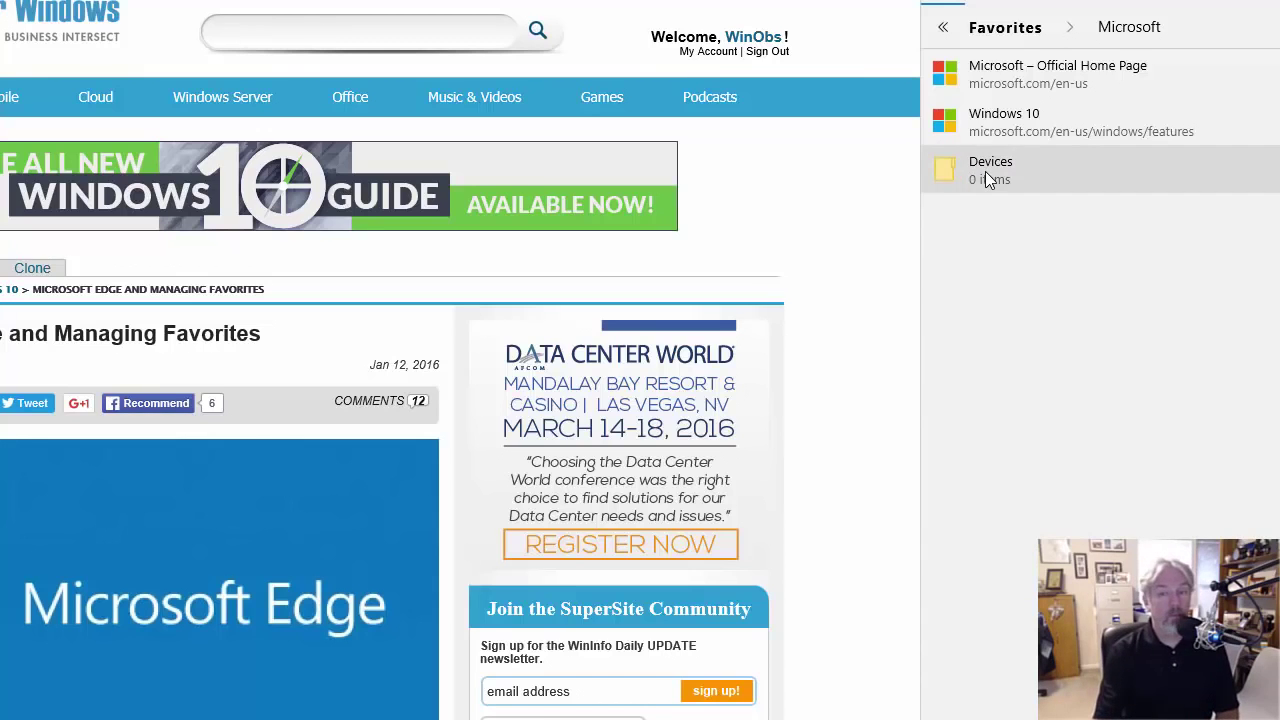
pyautogui.moveTo(985, 172); pyautogui.dragTo(986, 64)
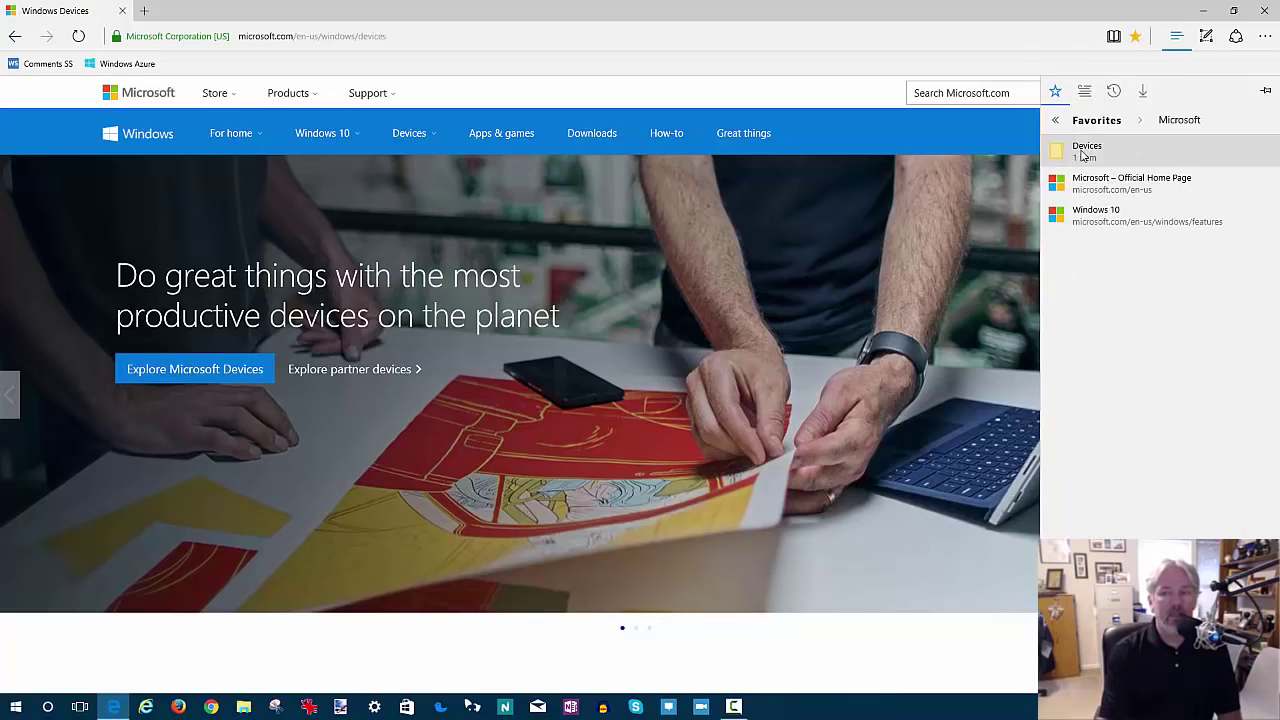
pyautogui.click(1130, 155)
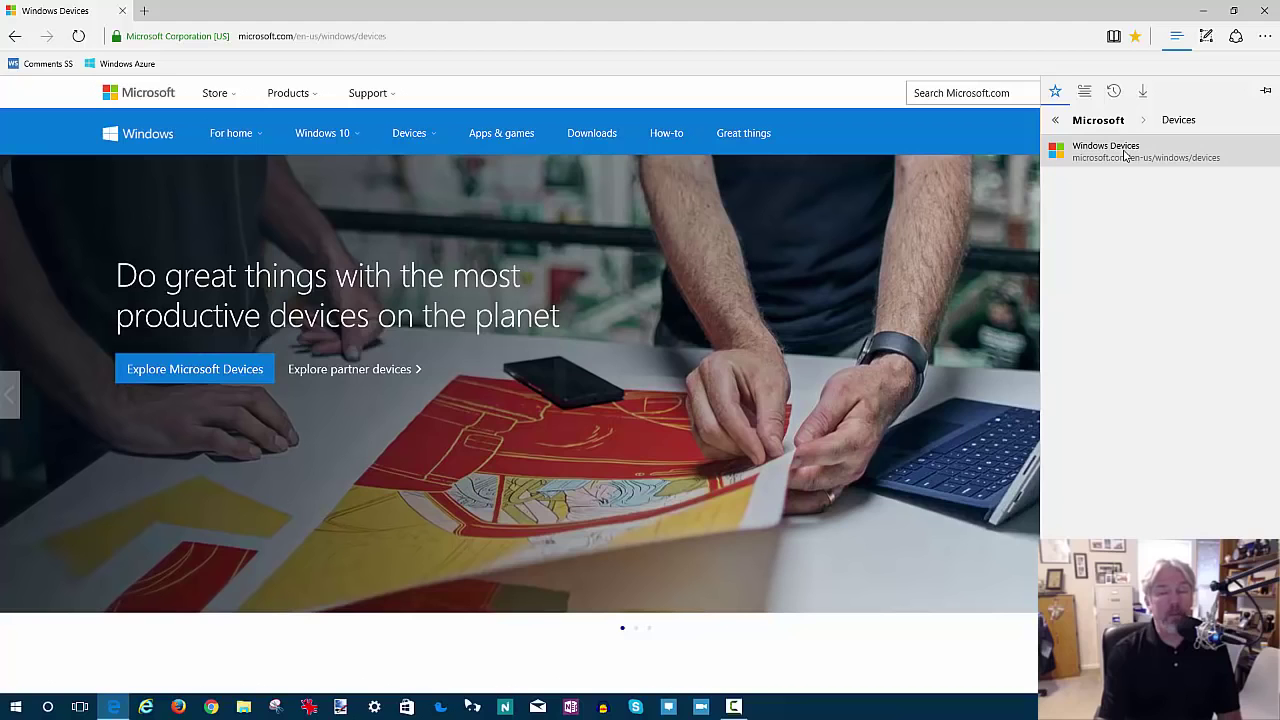
pyautogui.click(1055, 120)
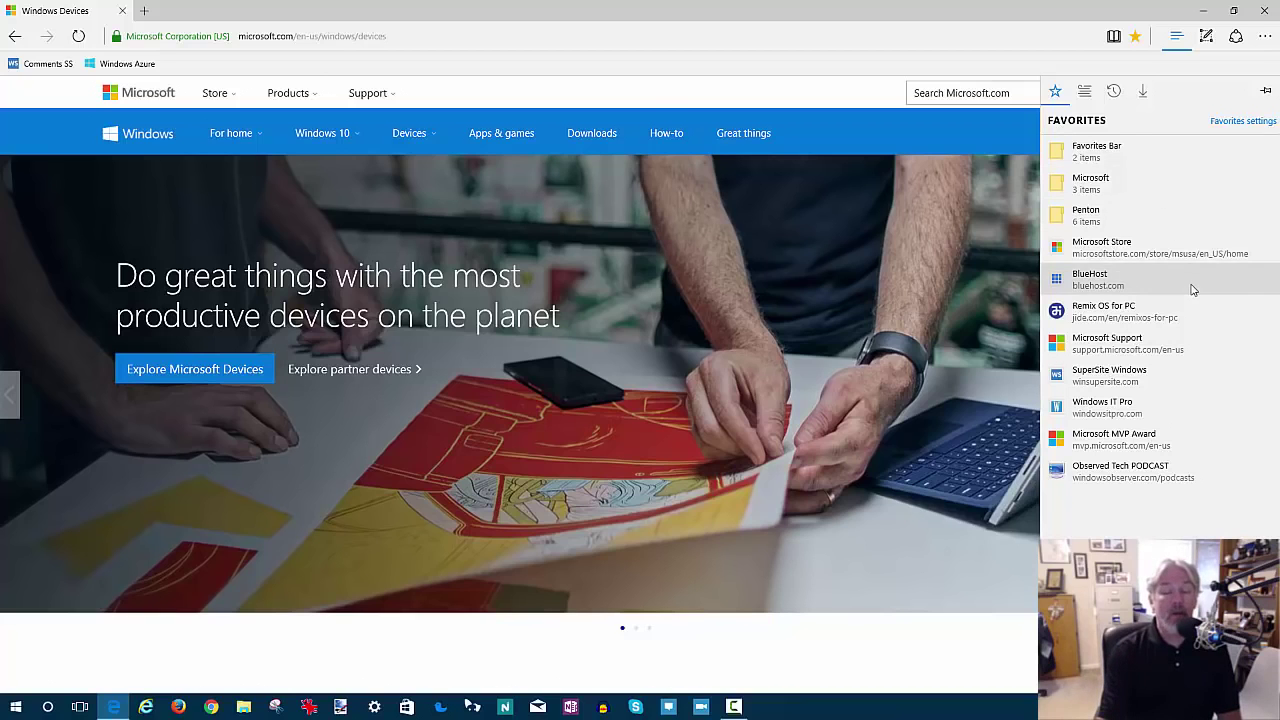
pyautogui.rightClick(1124, 250)
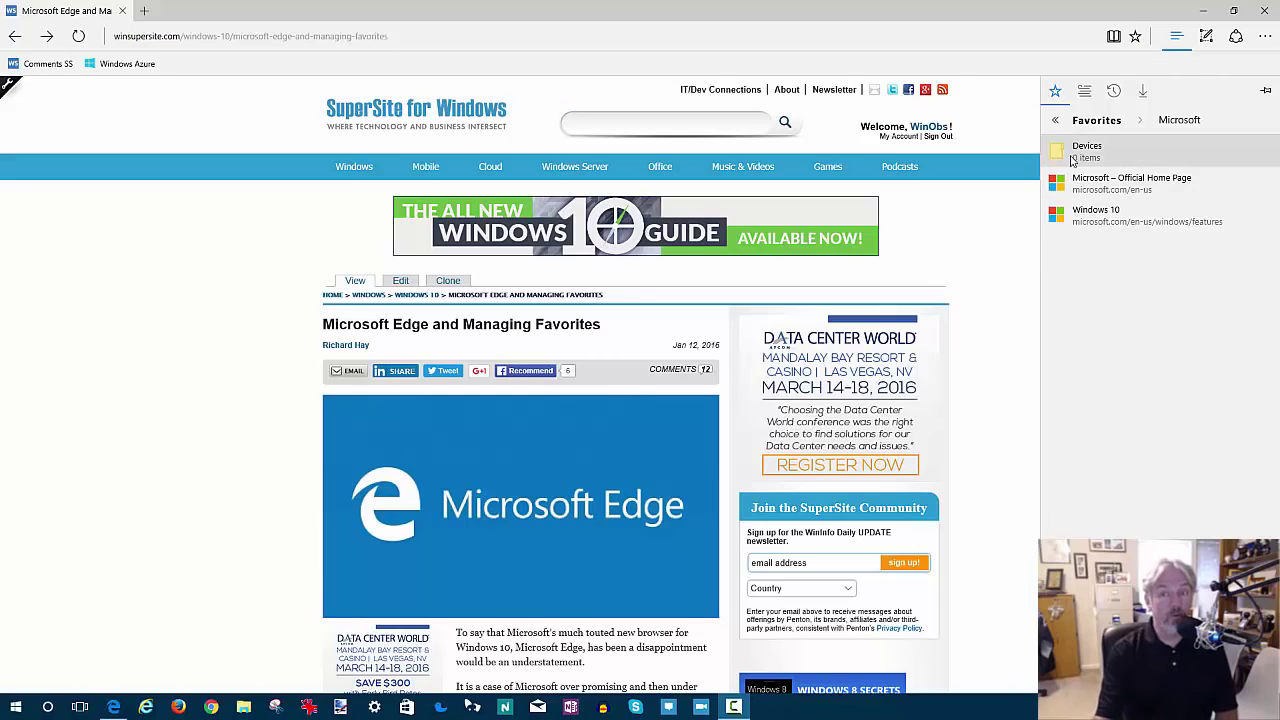
# - Go back to the Favorites root and open the Windows Devices favorite
pyautogui.click(1052, 125)
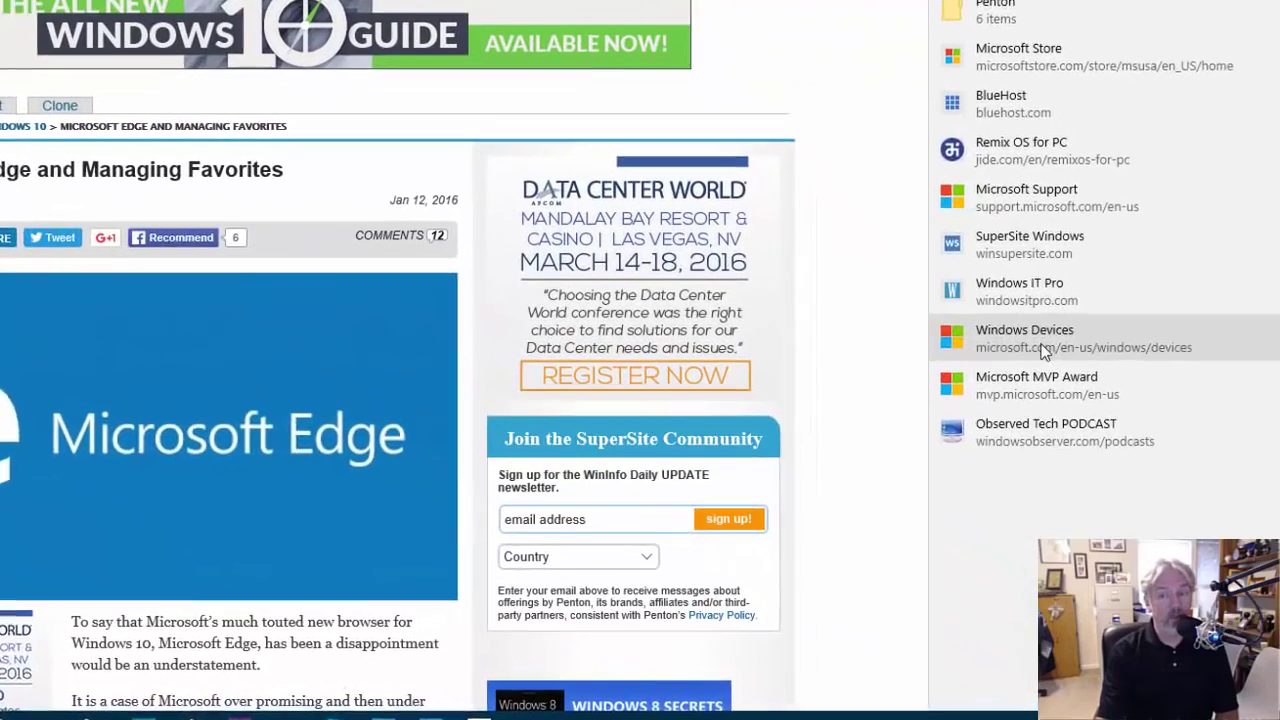
pyautogui.click(1043, 345)
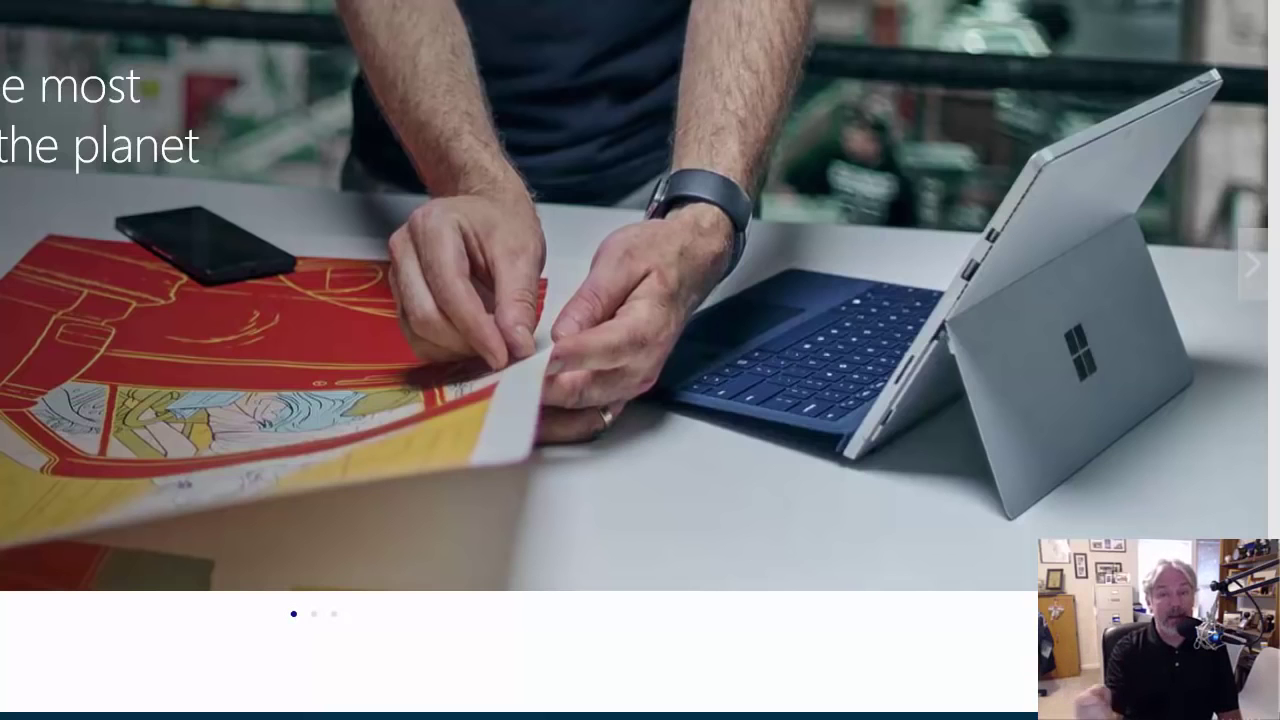
# - Add the Windows Devices page as a favorite saved in the Devices folder
pyautogui.scroll(2, 640, 360)
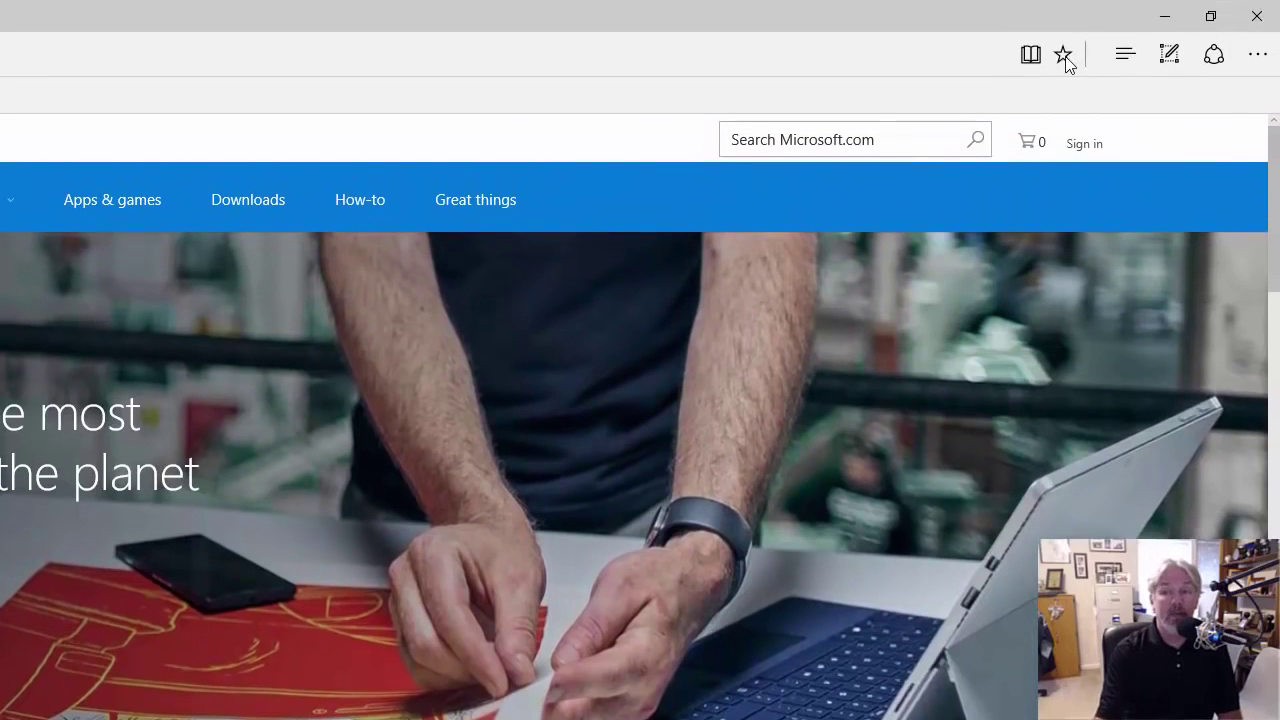
pyautogui.click(1063, 54)
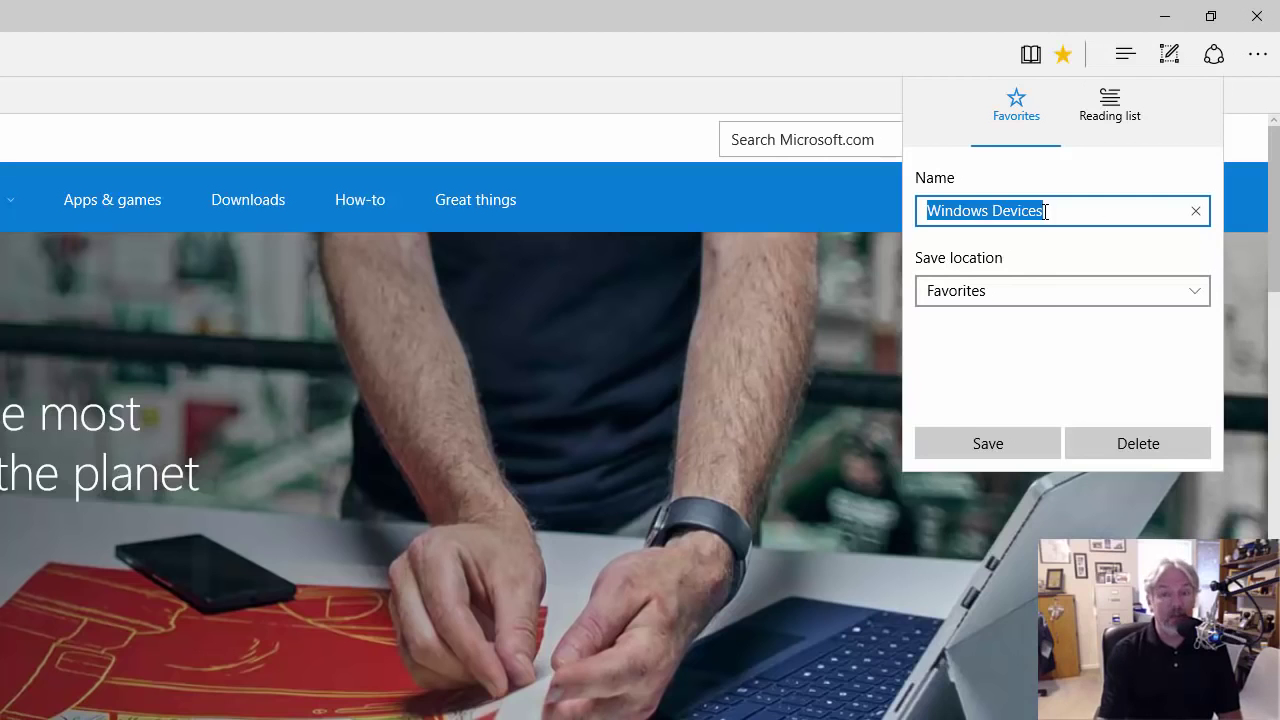
pyautogui.click(1047, 294)
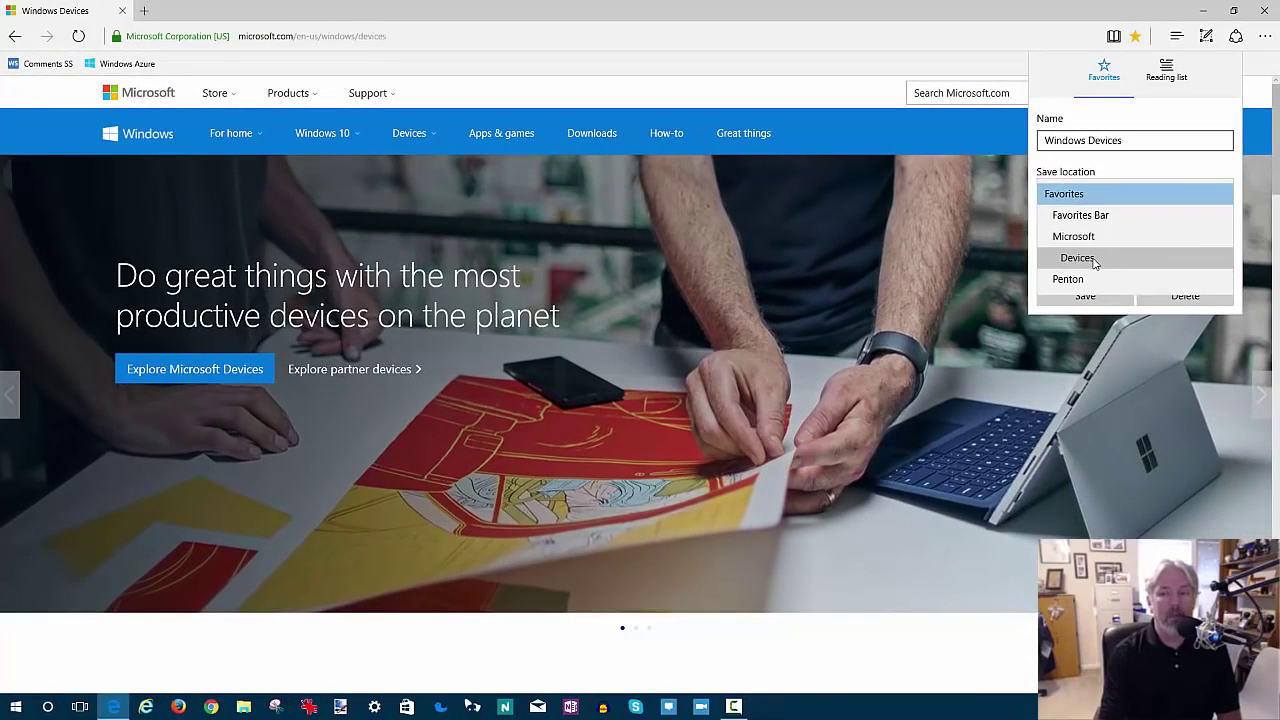
pyautogui.click(1003, 388)
pyautogui.click(1085, 295)
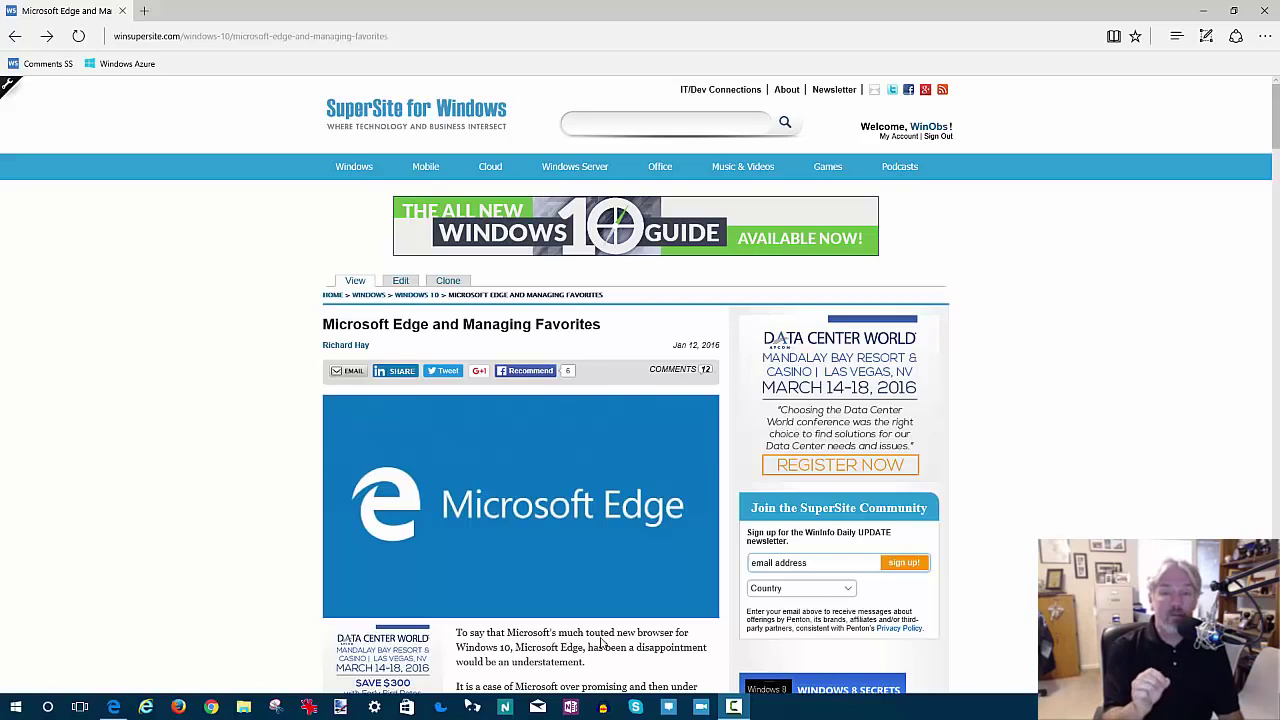
# - Show the Favorites list from the Hub, listing Microsoft Store and Windows Devices at the top level
pyautogui.click(1180, 38)
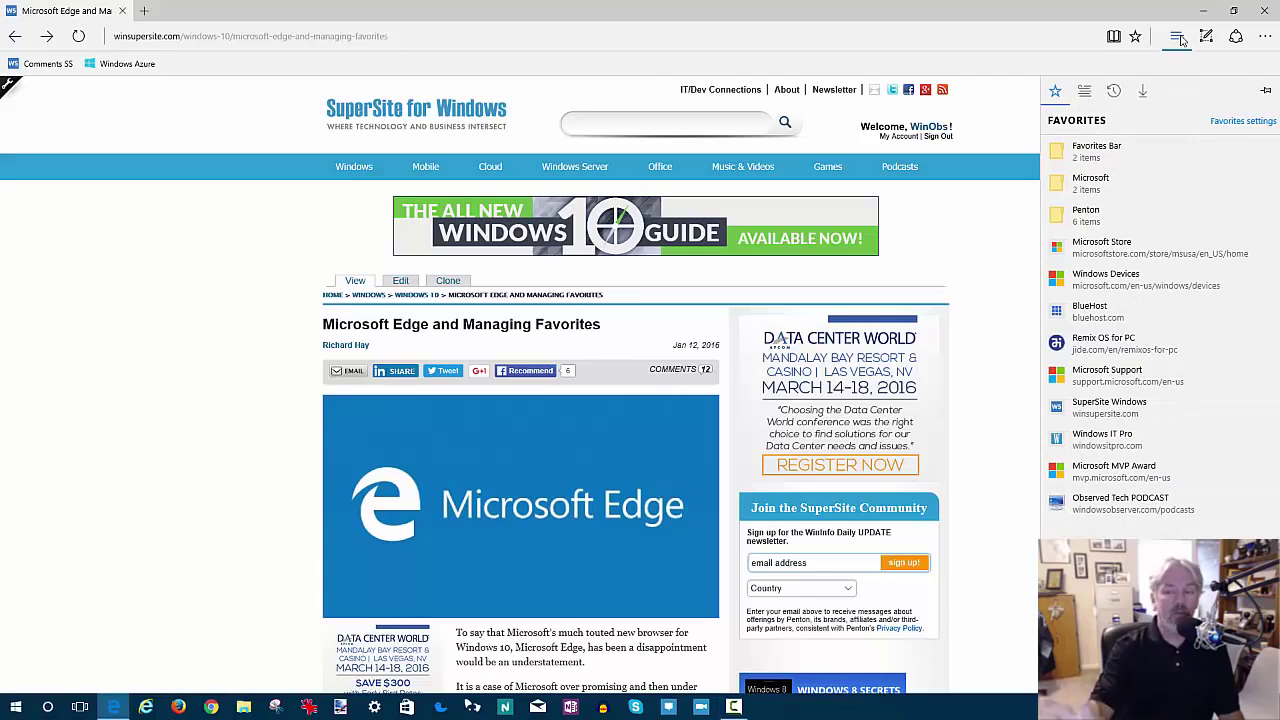